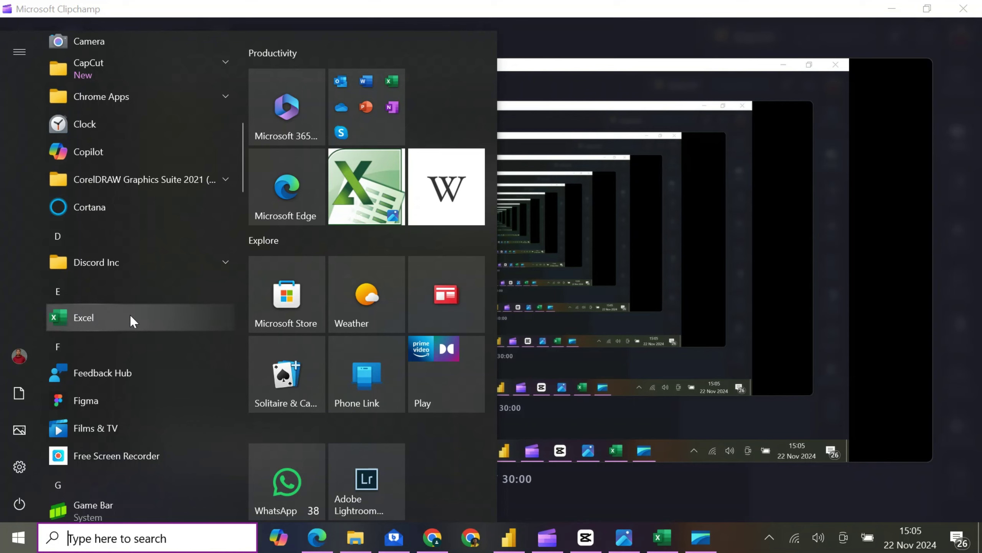
- Open Excel and create a new blank workbook
left_click(90, 317)
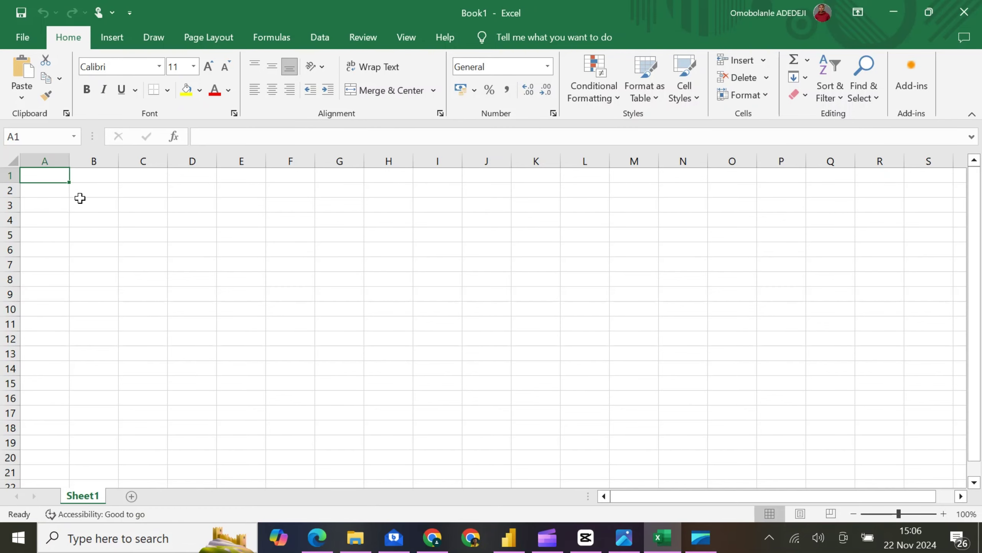
left_click(23, 38)
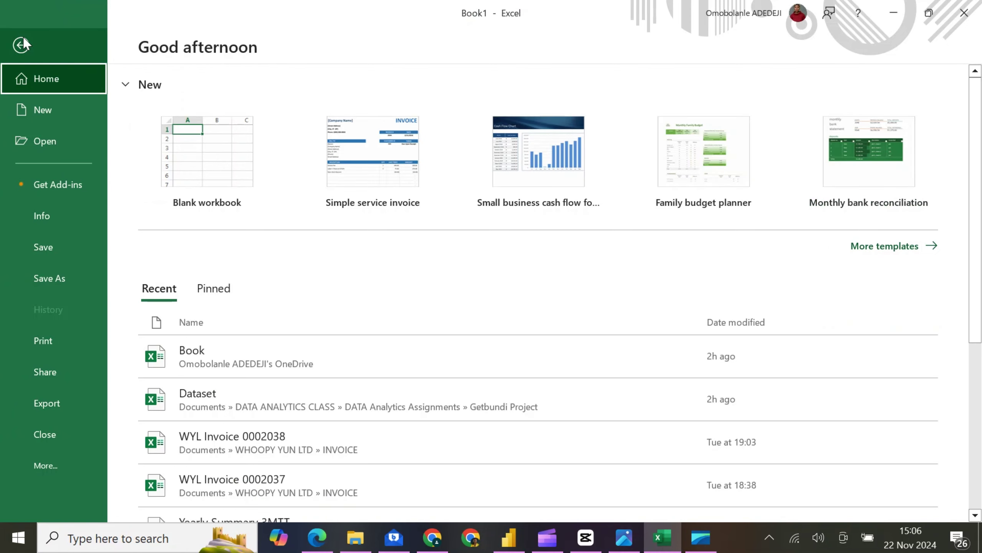
left_click(194, 159)
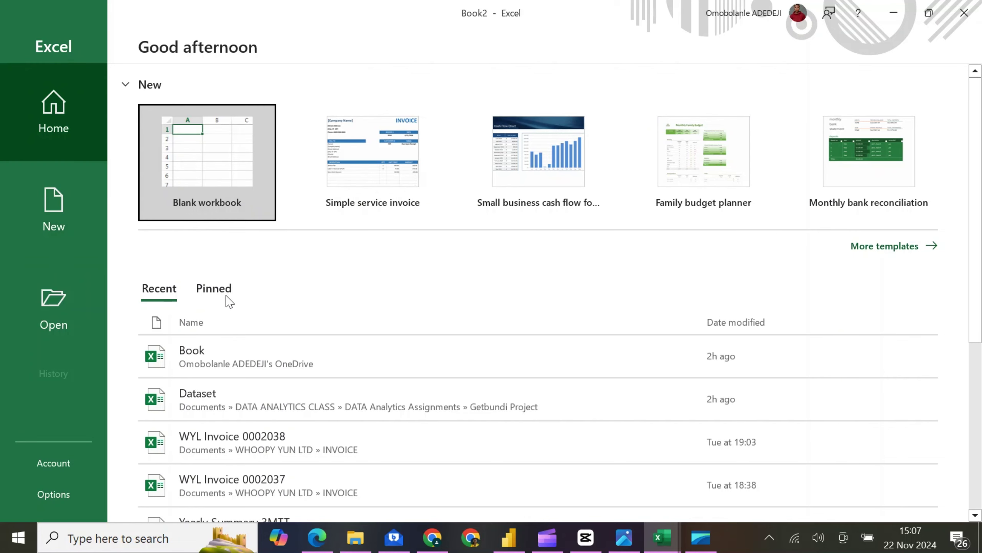
- Look through the recent workbooks and the file-opening locations, and create a blank workbook from the available templates
scroll(228, 358, "down", 2)
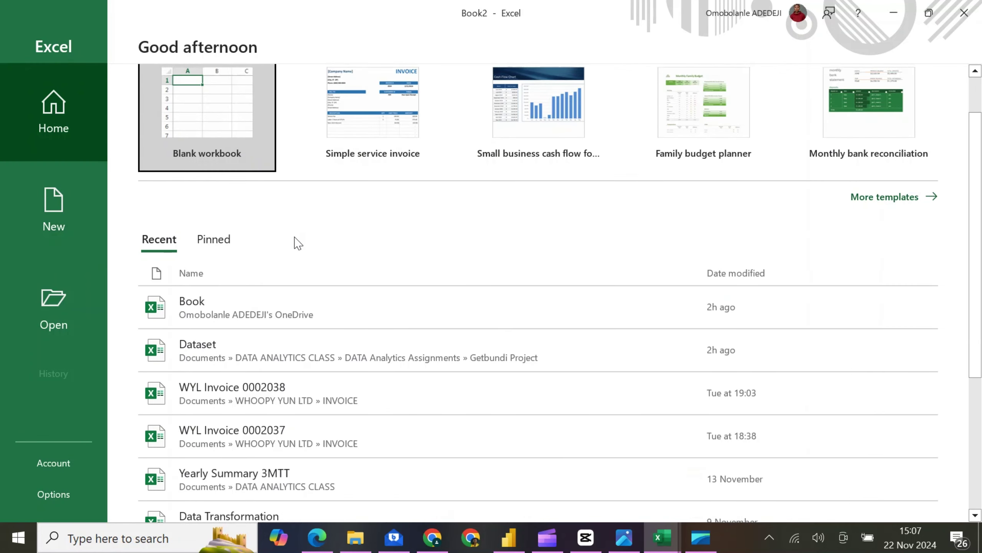
scroll(296, 241, "up", 2)
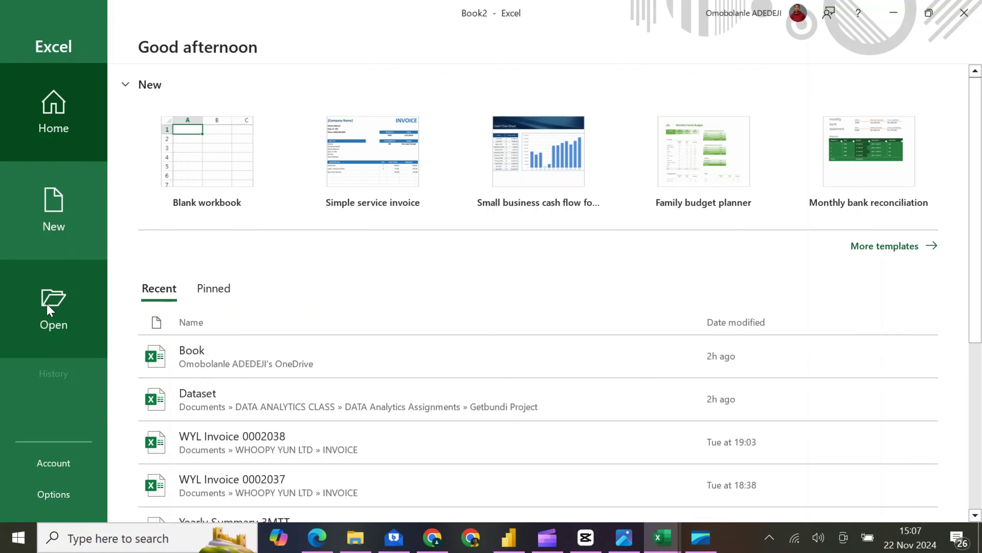
left_click(46, 303)
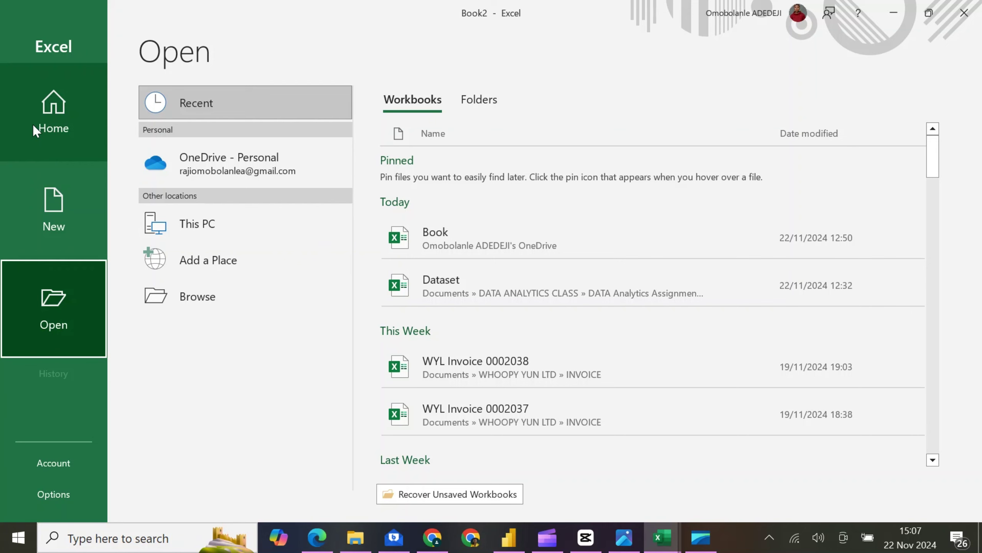
left_click(52, 210)
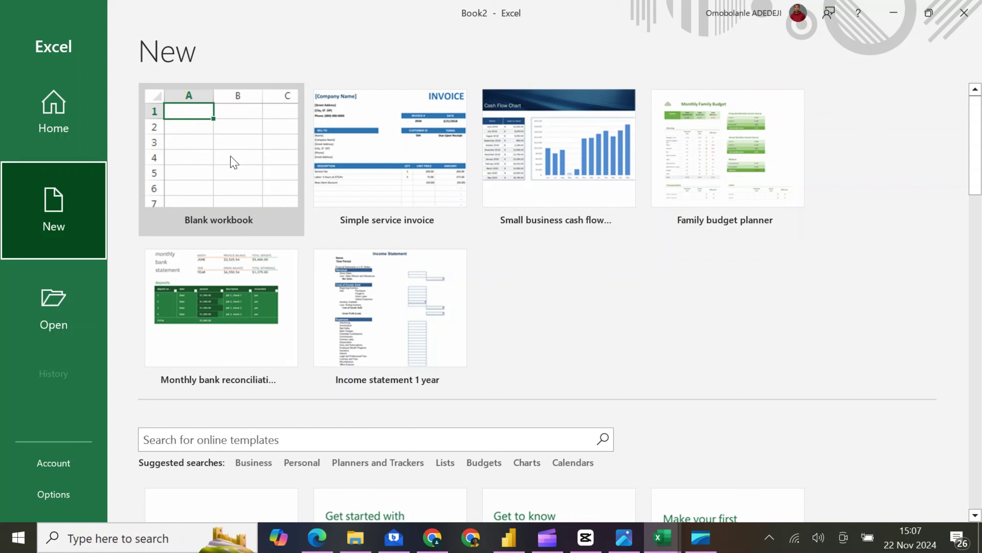
left_click(220, 165)
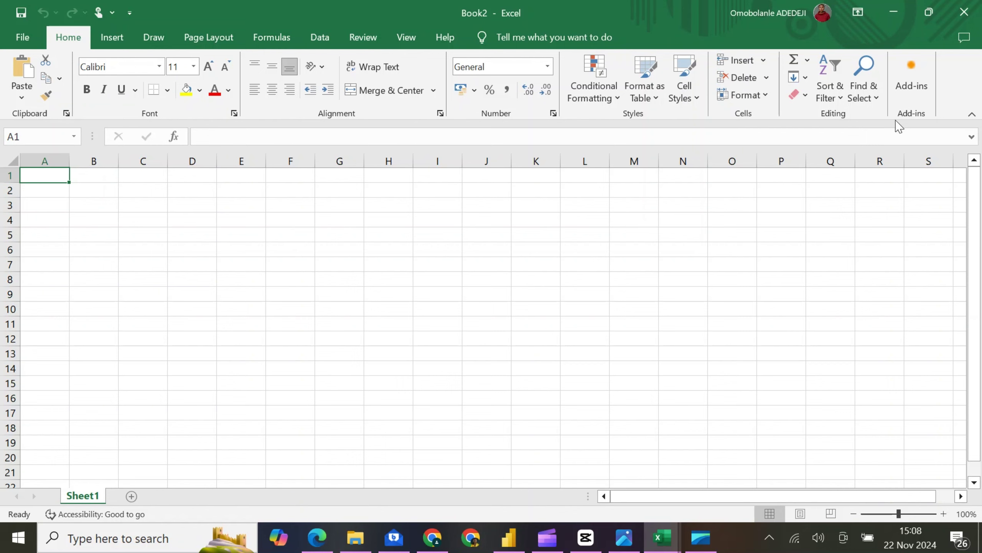
- Examine the command groups for inserting, drawing, page layout, formulas, data, reviewing and help, and return to the home commands
left_click(111, 39)
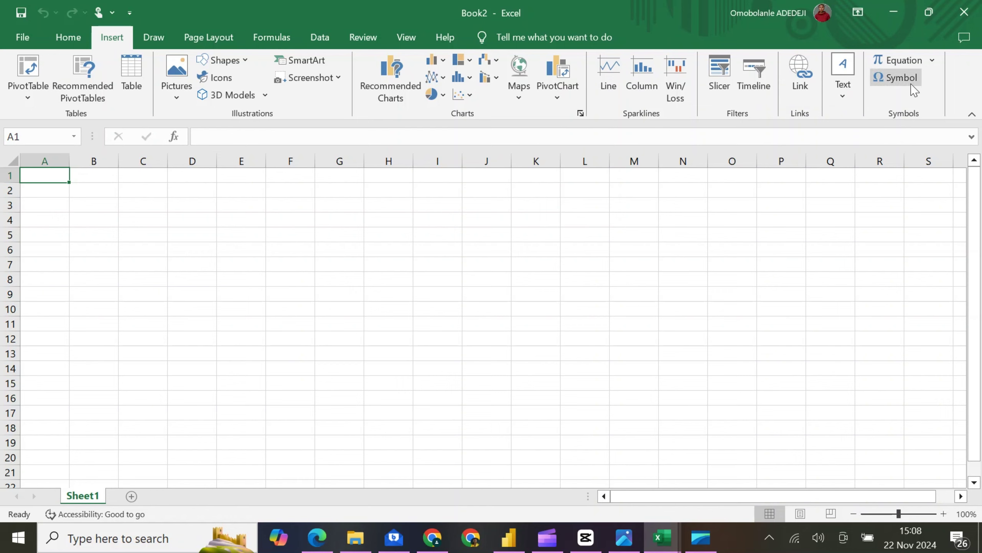
left_click(154, 38)
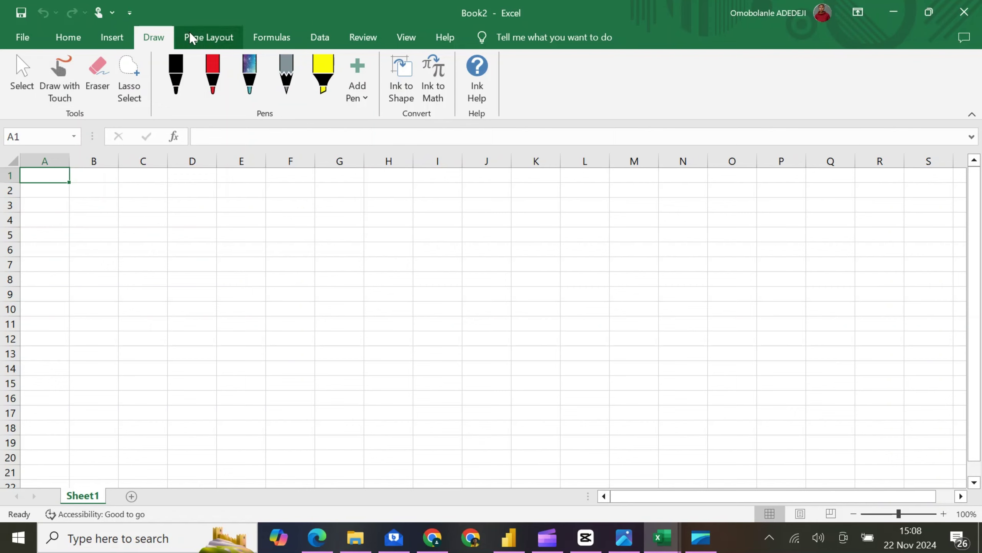
left_click(209, 38)
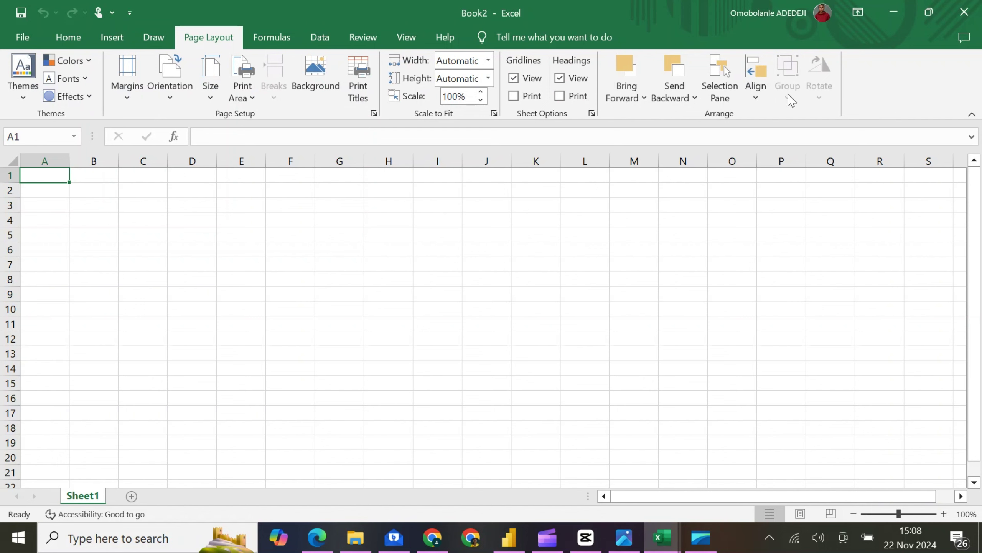
left_click(269, 42)
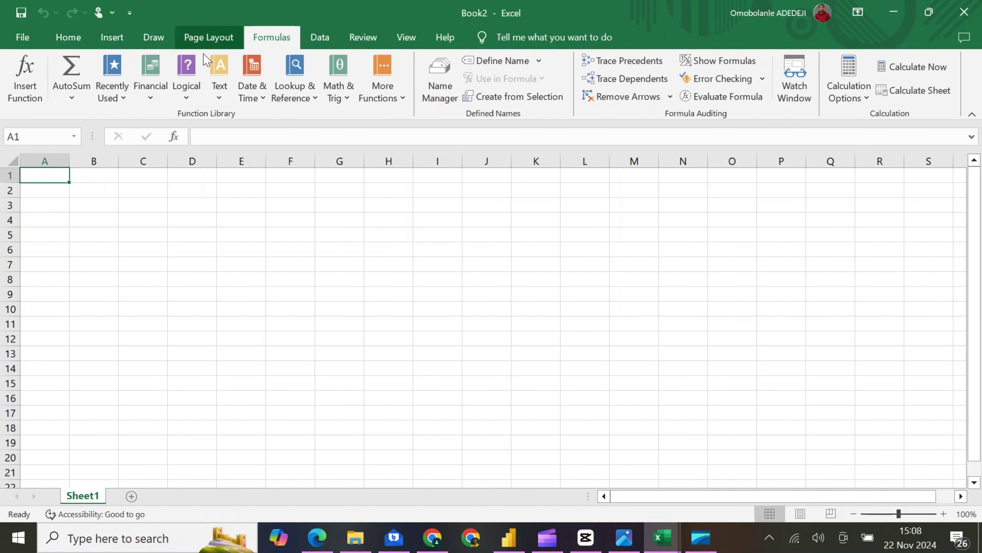
left_click(332, 45)
left_click(369, 39)
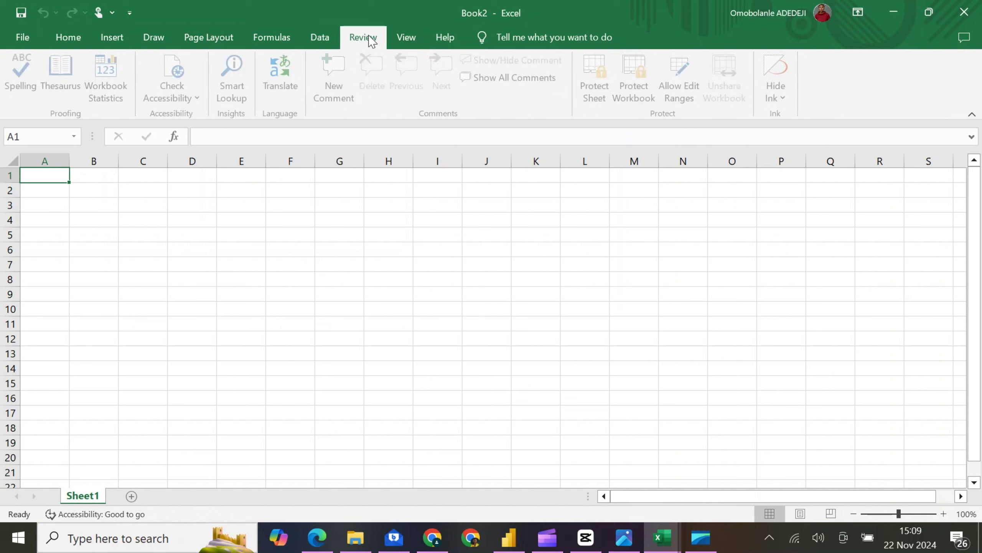
left_click(446, 38)
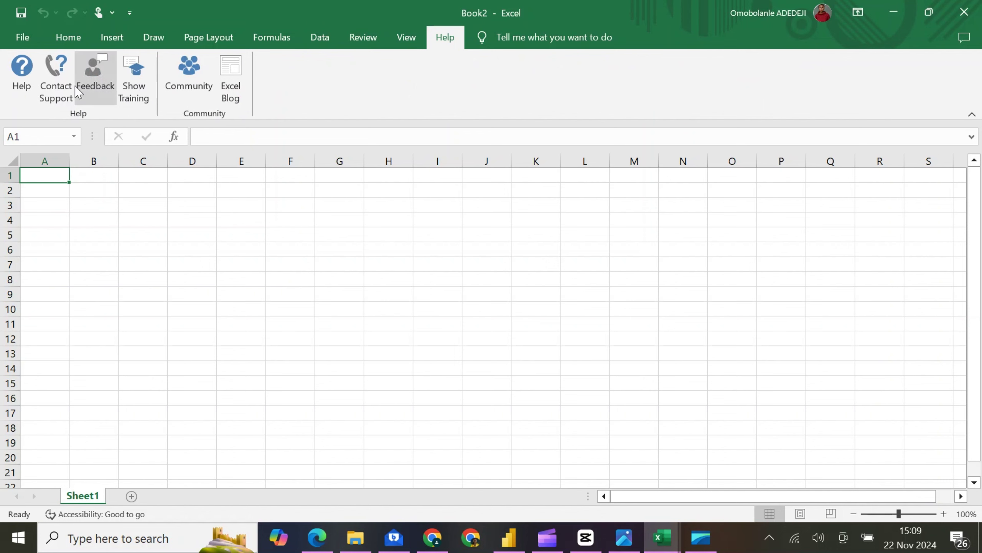
left_click(68, 39)
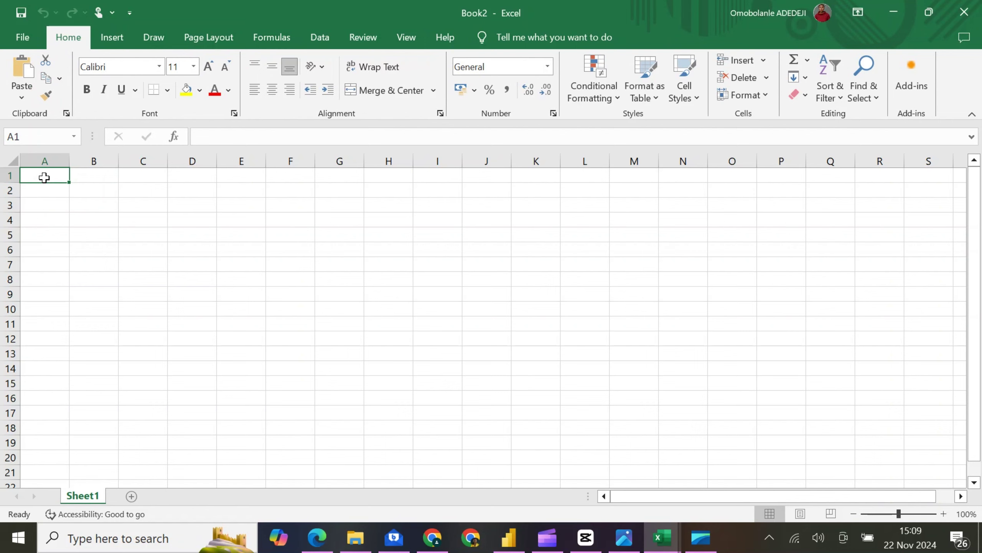
- Enter the text "Excel tutorial" in cell A1
type("E")
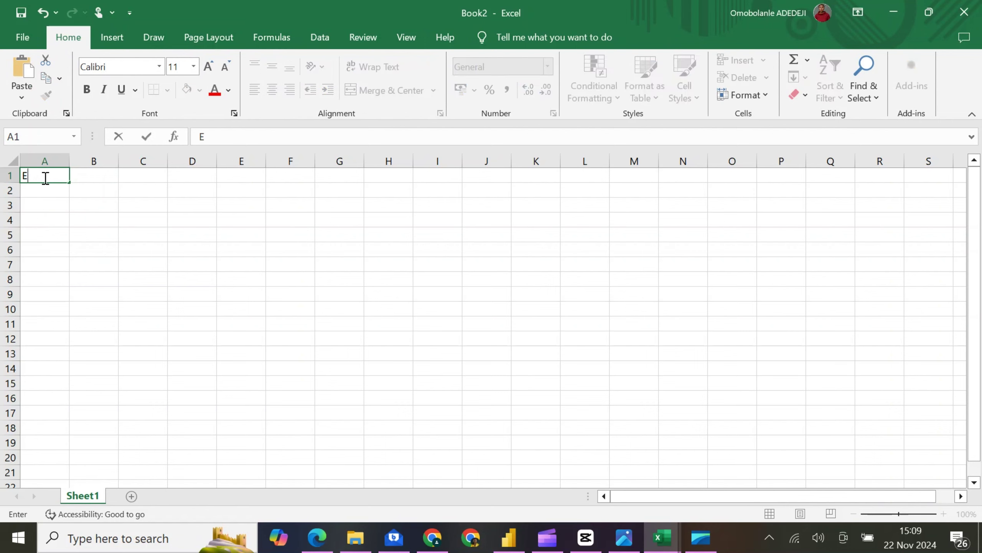
type("xcel")
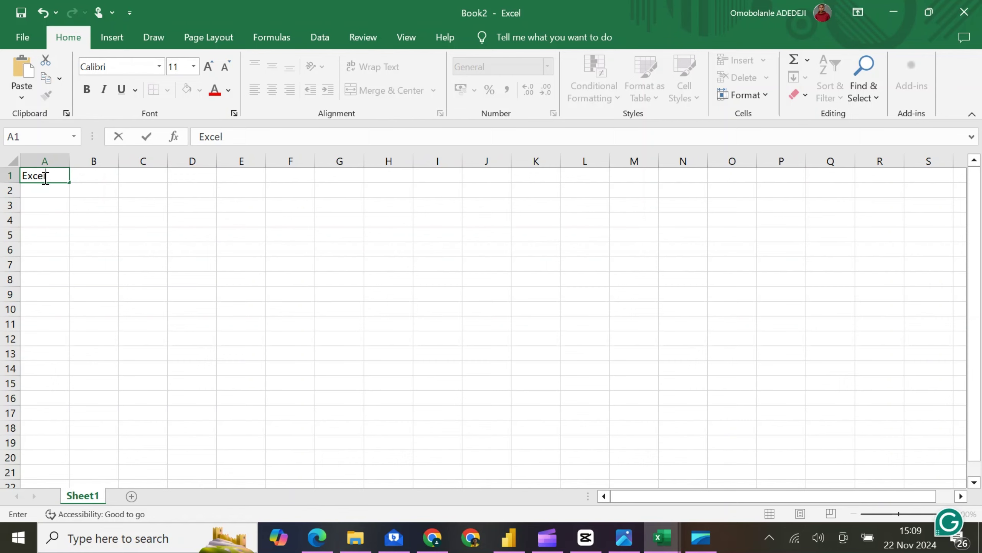
type(" tutorial")
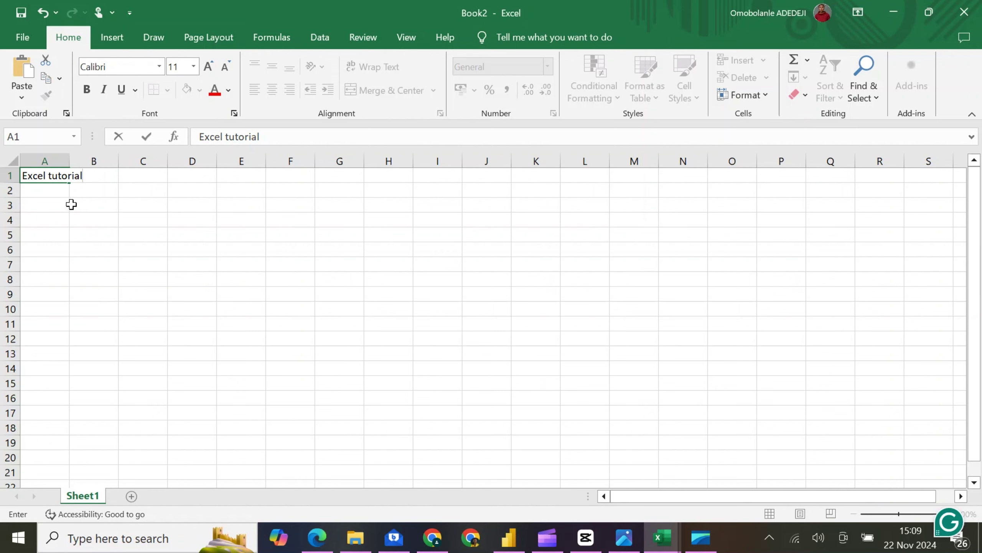
left_click(39, 189)
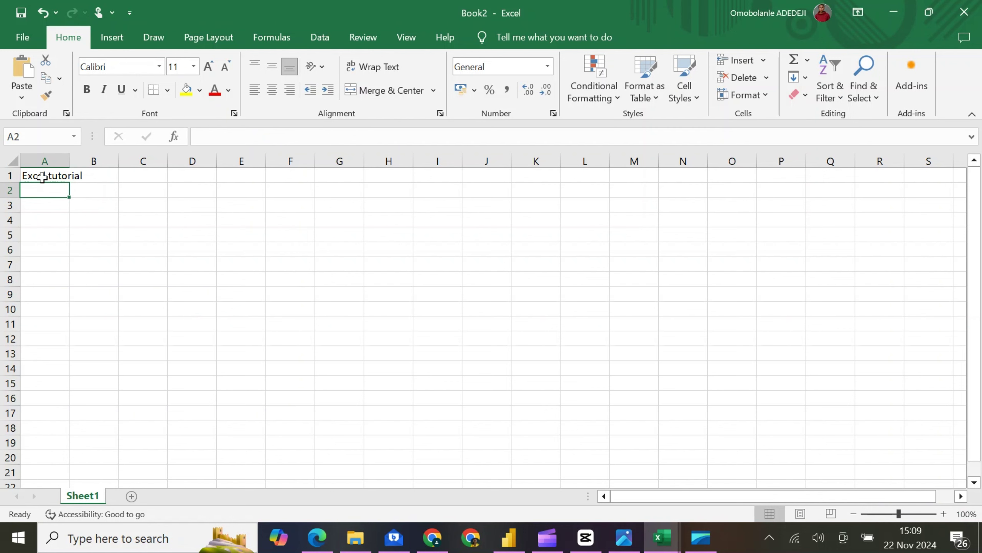
- Highlight columns A to S and enter the label "Column" in cell E2
left_click_drag(29, 157, 929, 149)
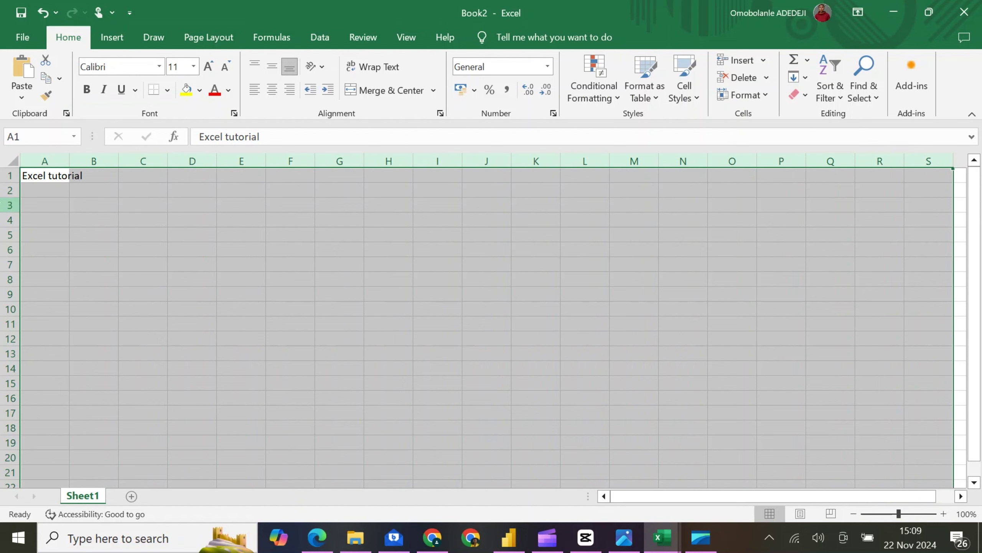
left_click(240, 193)
type("Co")
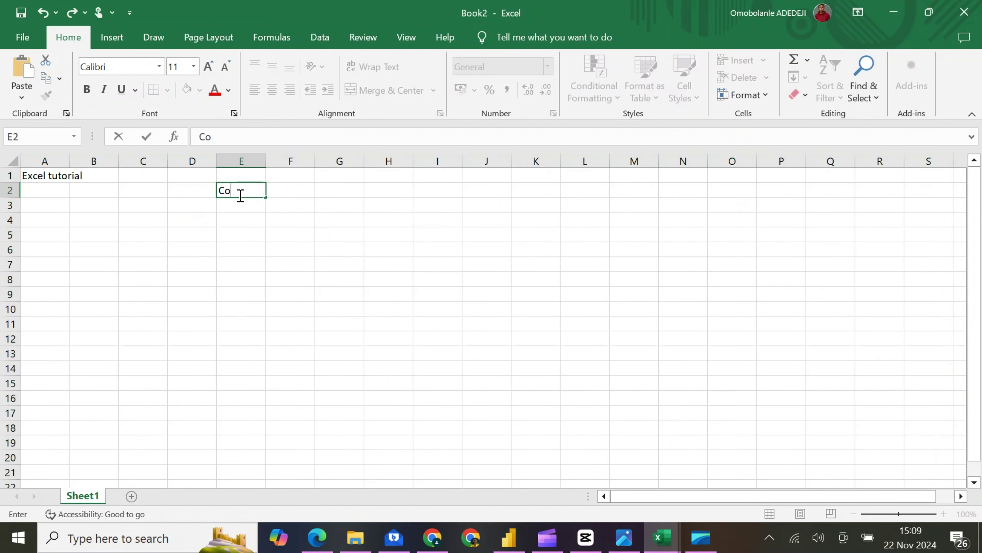
type("lumn")
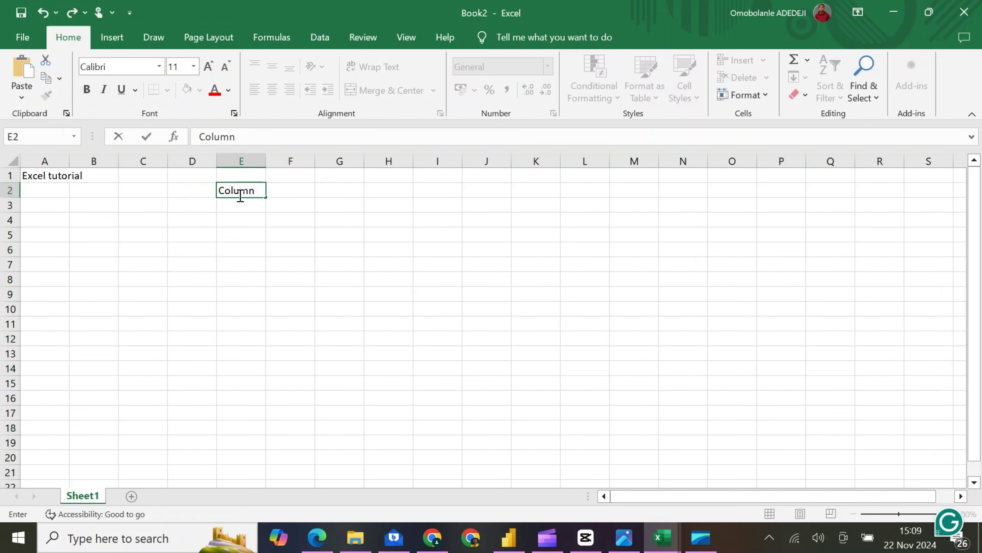
left_click(41, 160)
- Highlight the columns from A across the sheet, and the rows from row 1 downward
left_click_drag(203, 158, 903, 171)
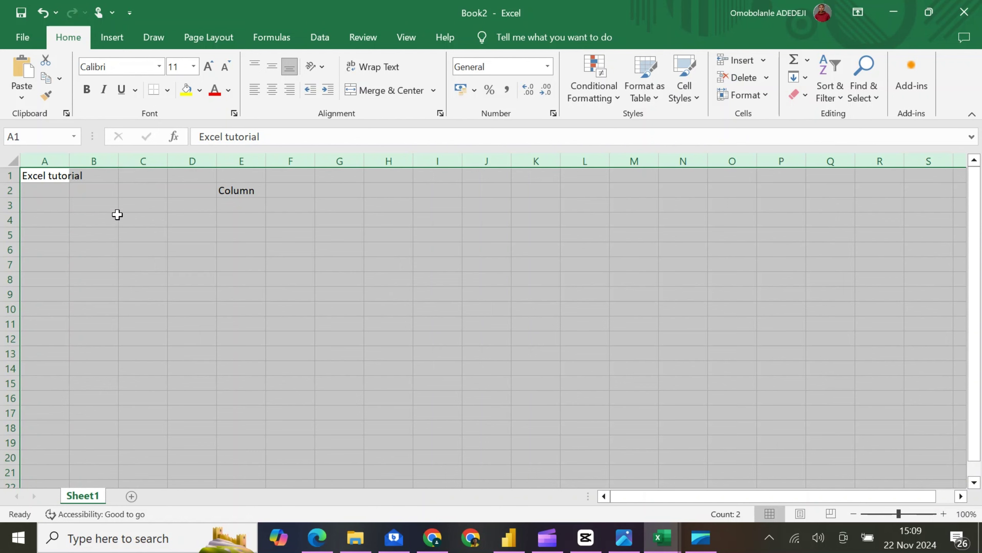
left_click(136, 176)
left_click(132, 195)
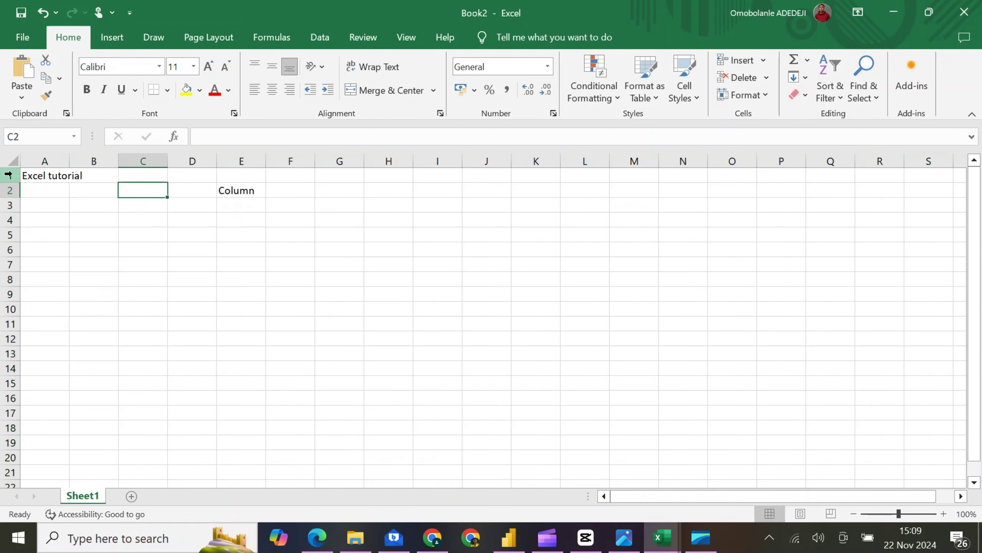
left_click_drag(9, 171, 3, 488)
- Enter the label "Rows" in cell E3
left_click(228, 208)
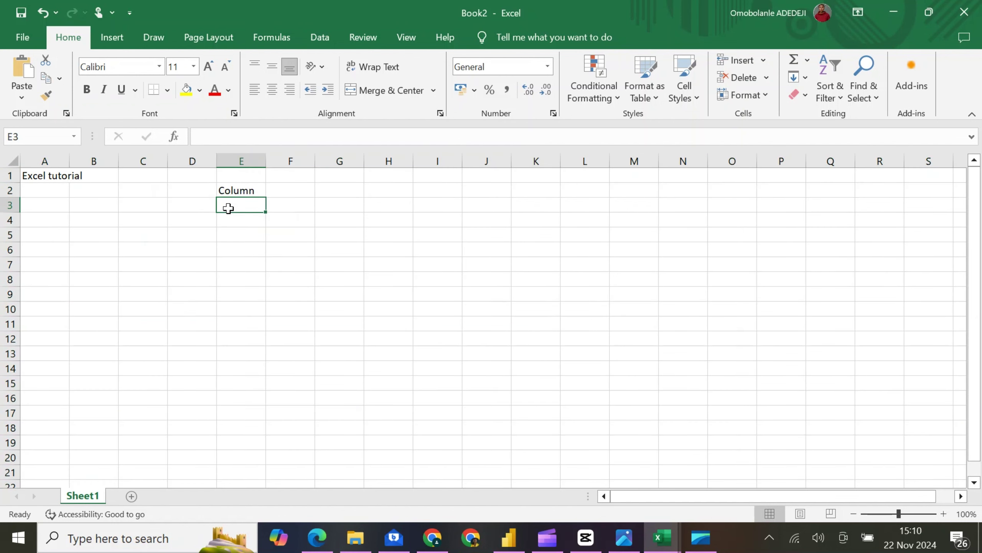
type("Rows")
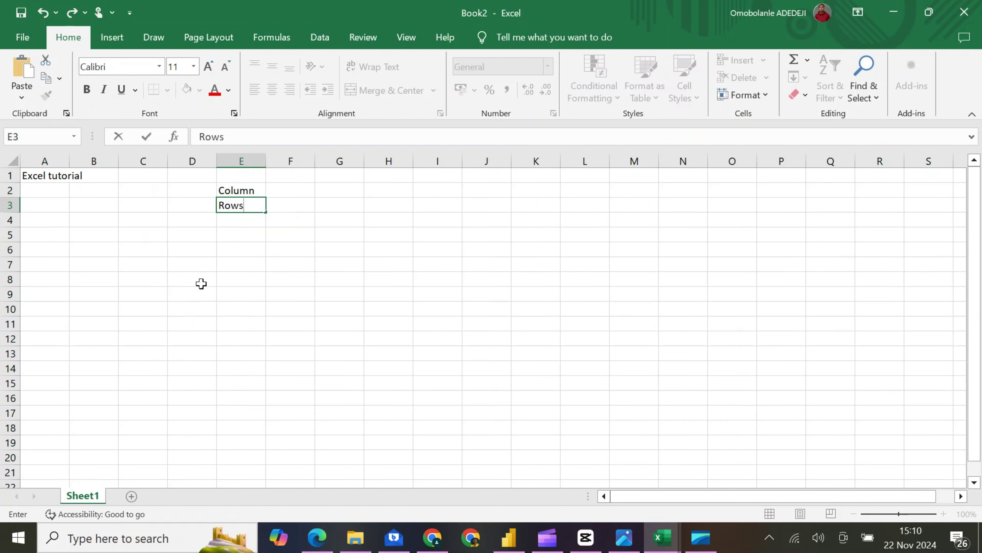
left_click(200, 341)
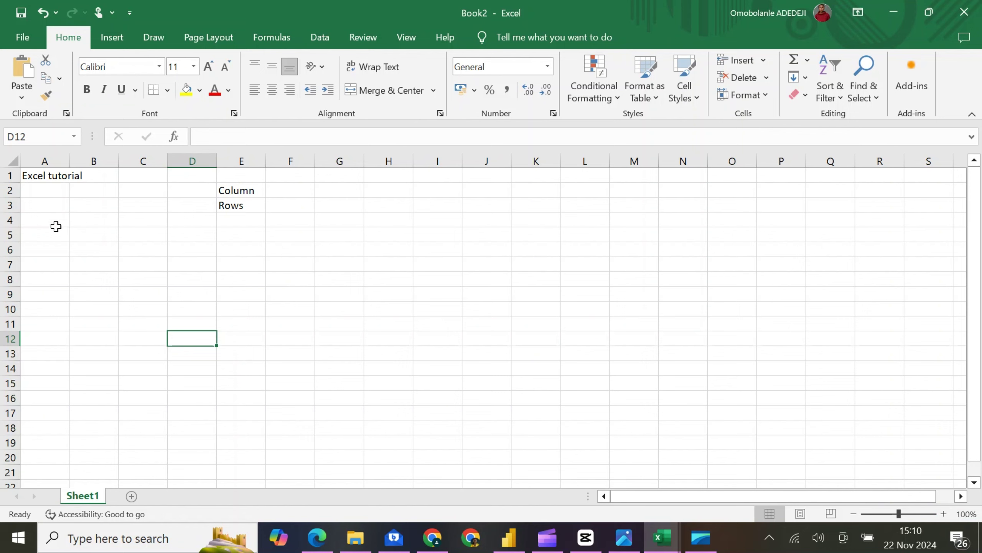
- Select the "Column", "Rows" and "Excel tutorial" cells in turn to examine their positions and contents
left_click(239, 193)
left_click(229, 208)
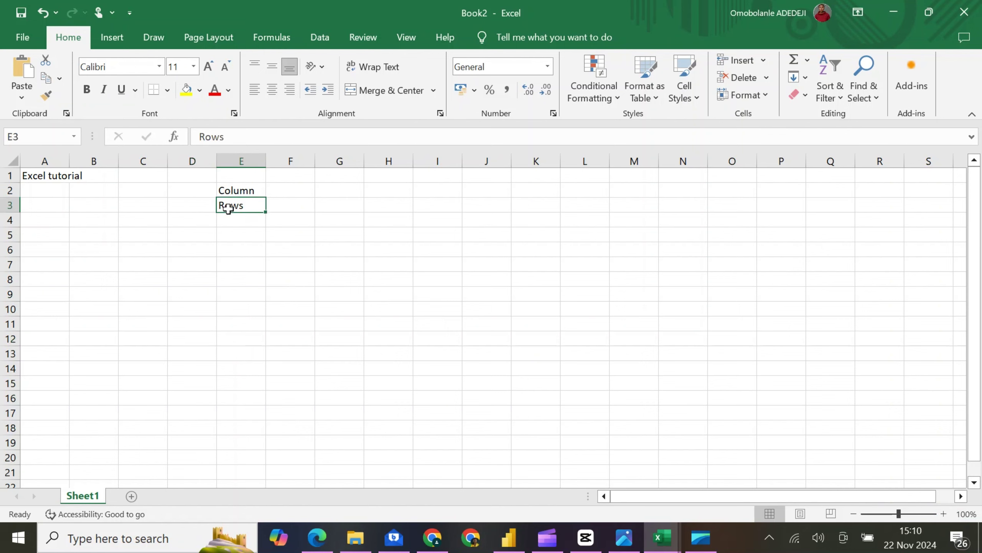
left_click(38, 176)
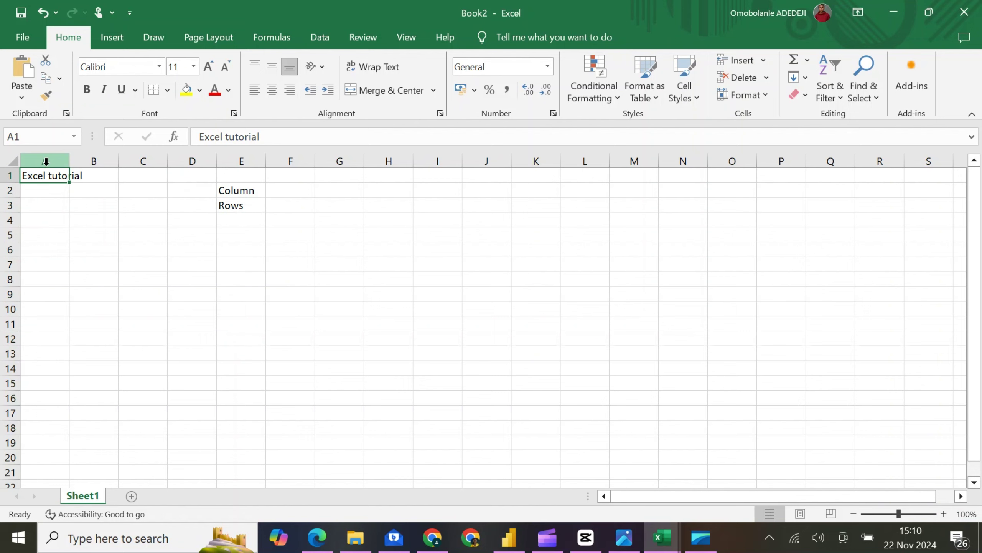
left_click(240, 192)
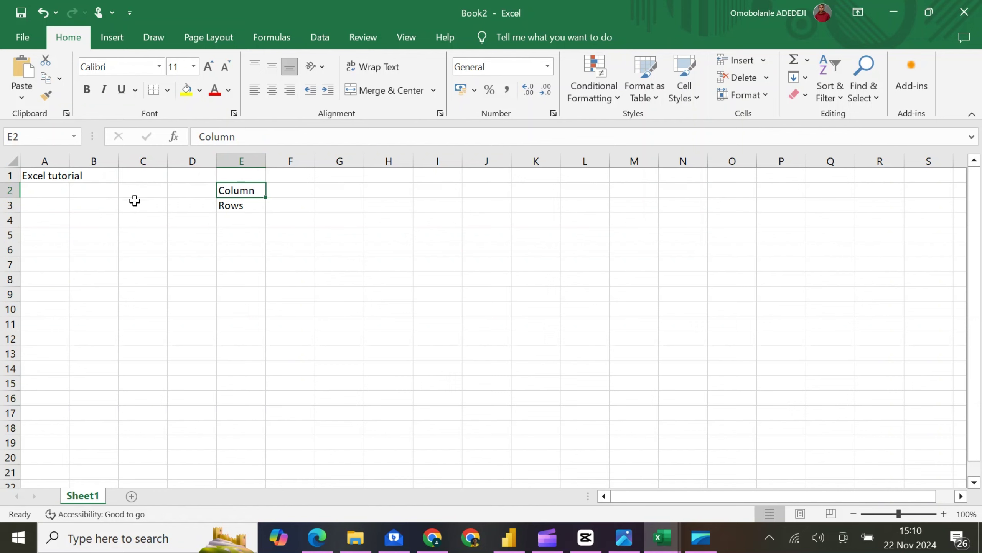
- Copy the text "Rows" from cell E3 and paste it into cell G2
left_click(241, 205)
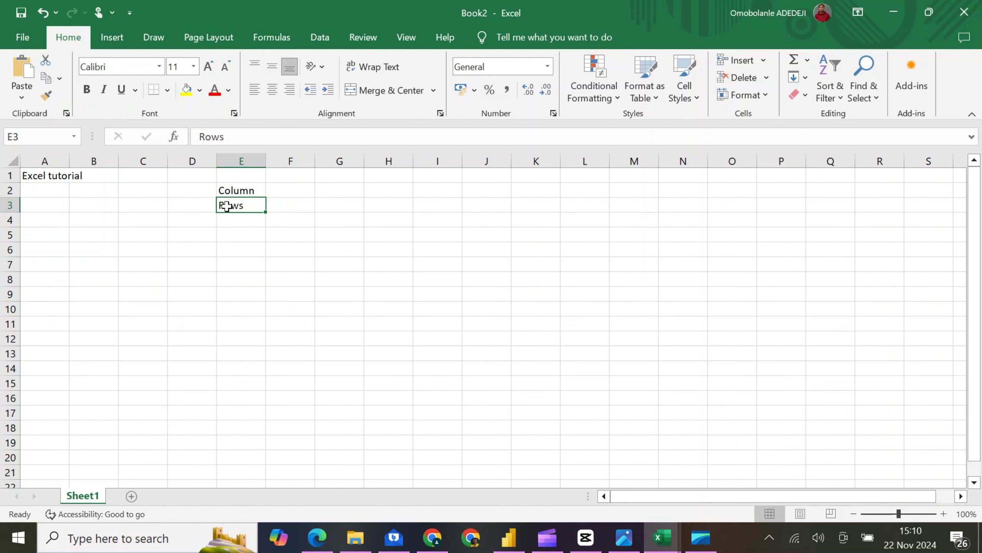
left_click(48, 81)
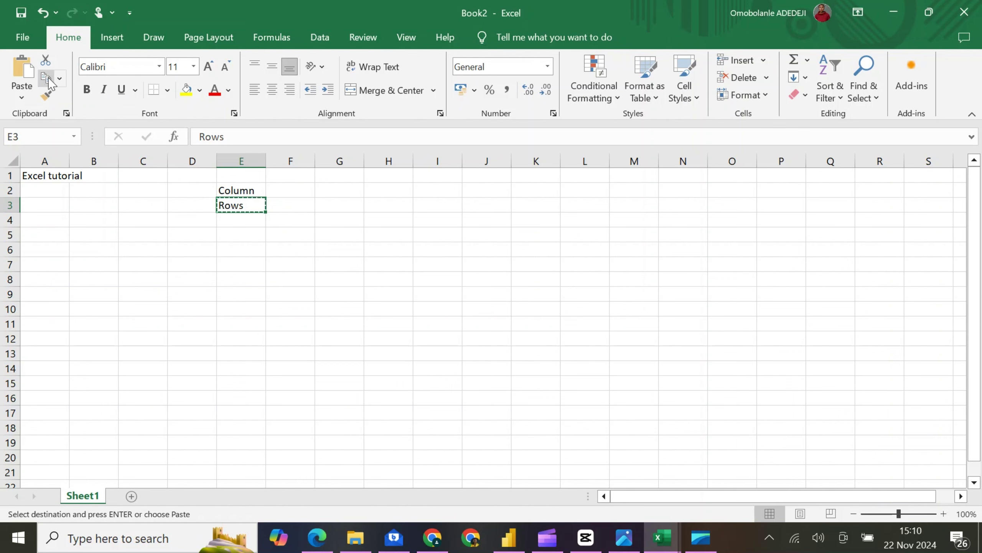
left_click(339, 193)
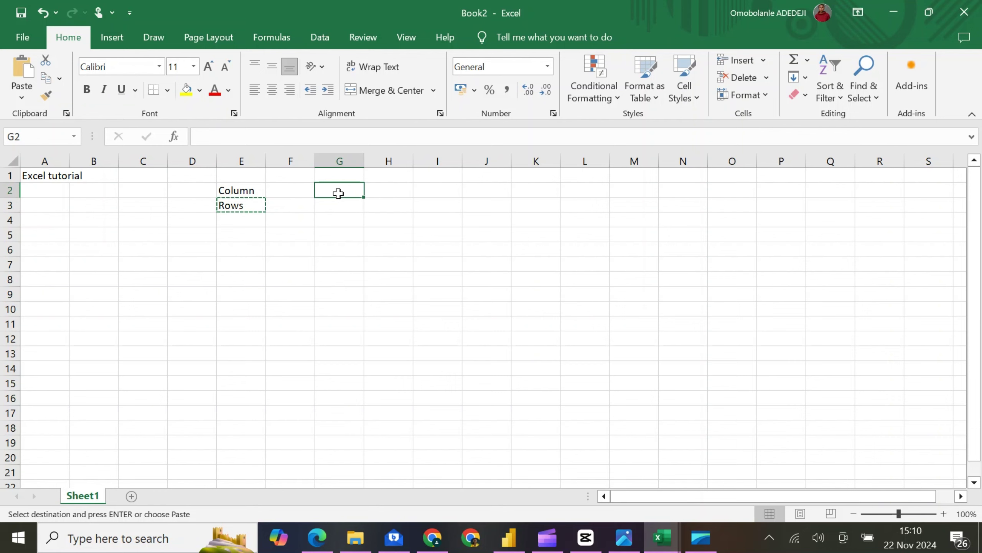
left_click(22, 73)
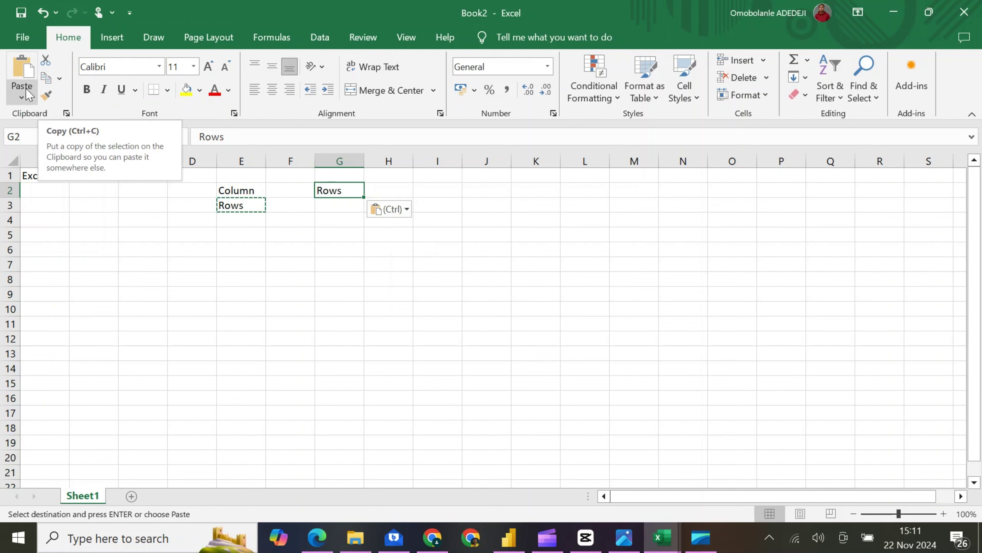
- Cut the text "Rows" from cell E3 and paste it into cell G4
left_click(232, 208)
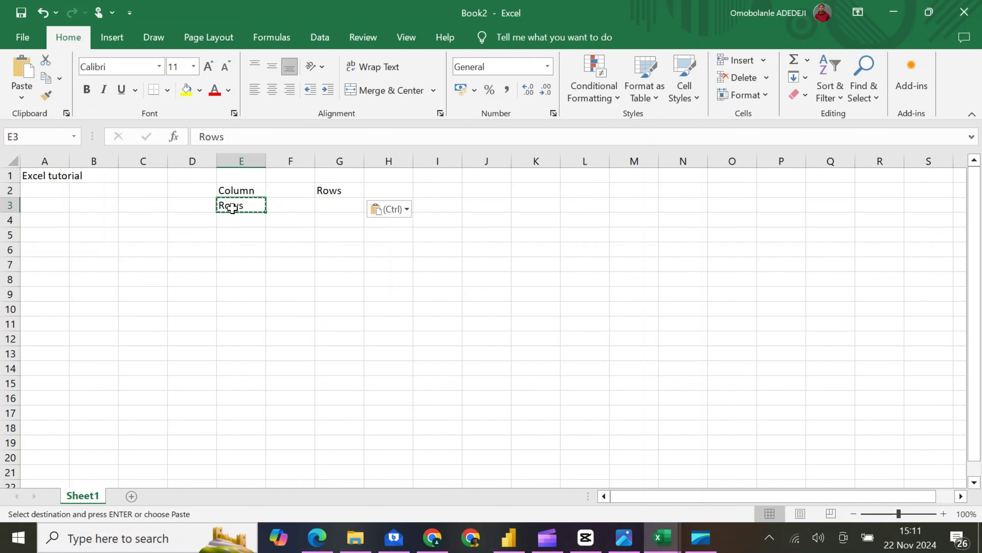
left_click(46, 61)
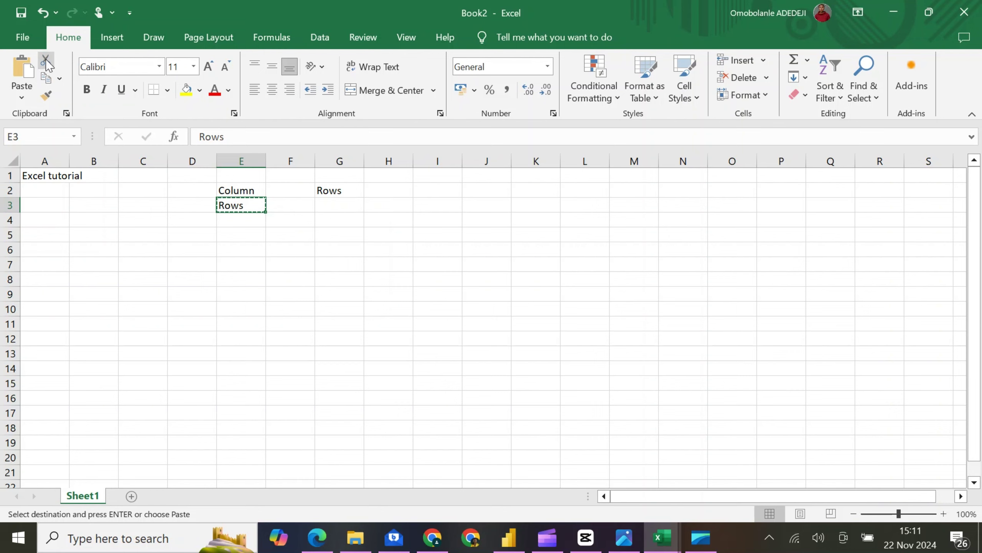
left_click(341, 221)
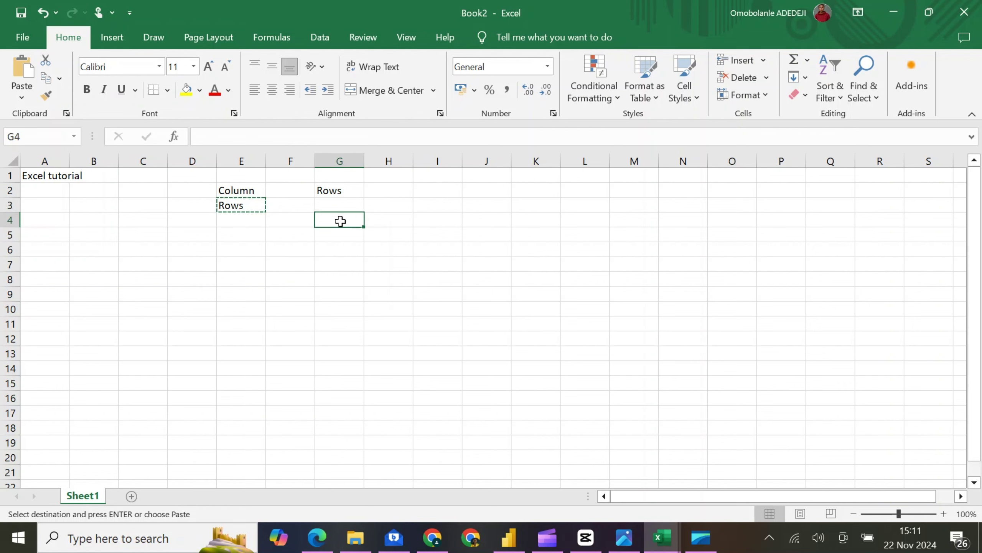
left_click(19, 62)
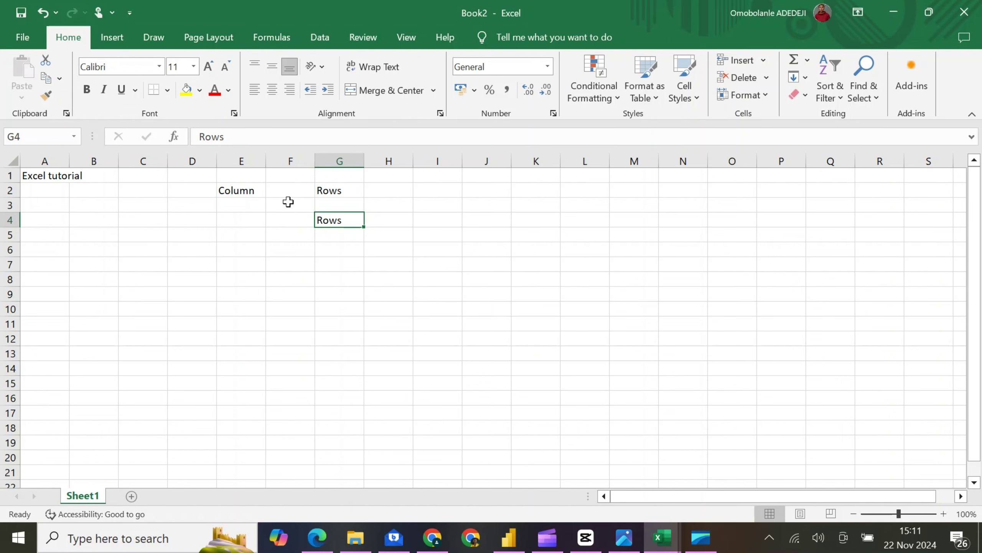
- Enter the text "ctrl+C" in cell E5
left_click(232, 191)
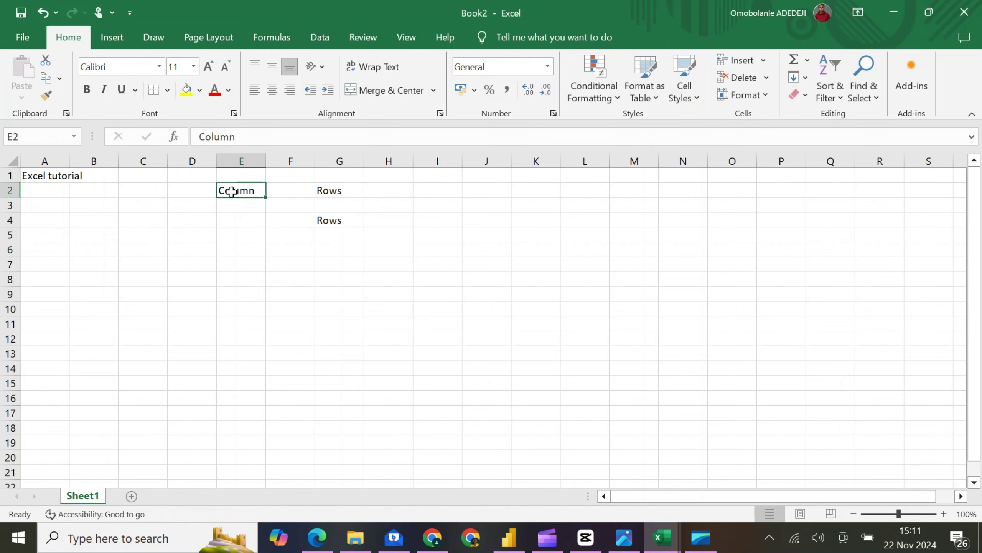
left_click(238, 238)
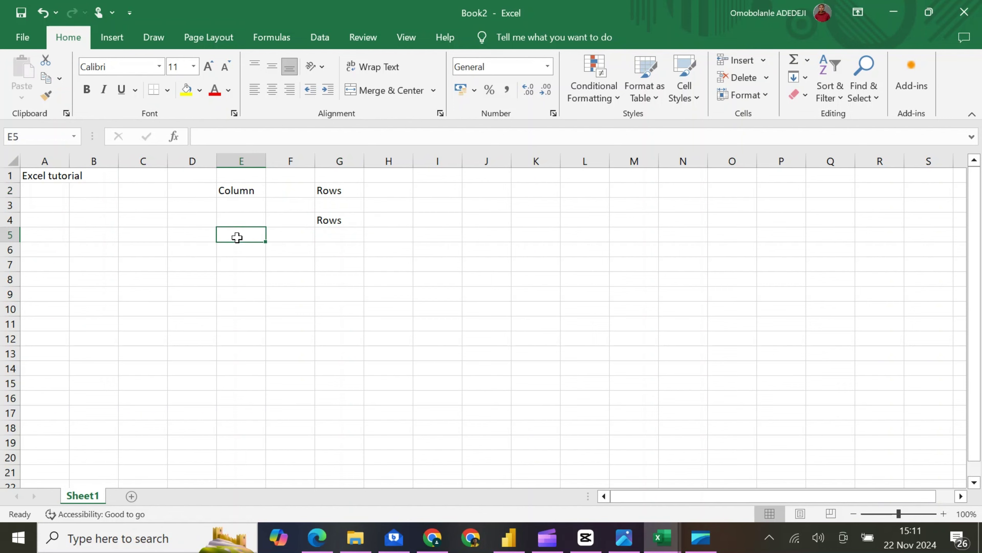
type("ctrl+C")
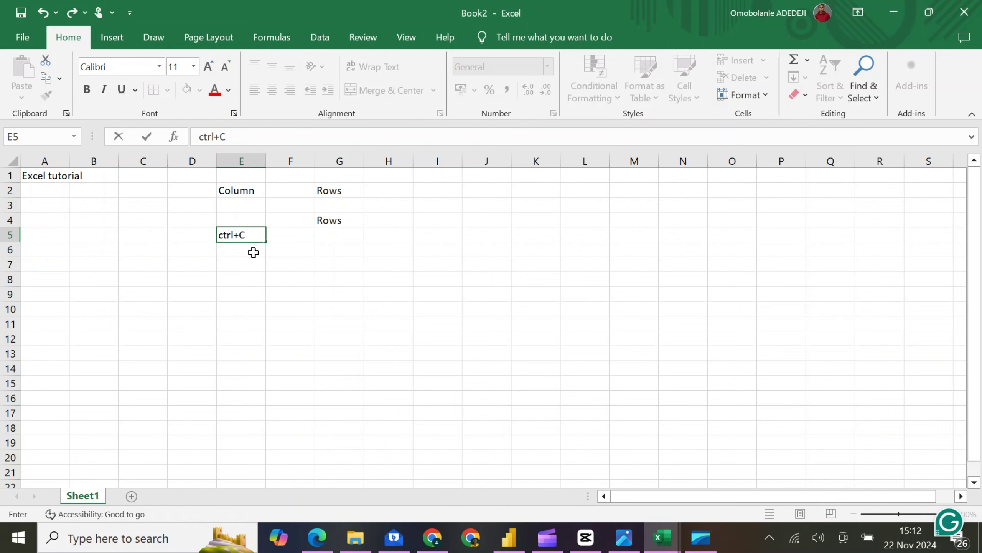
key("Return")
- Copy the "ctrl+C" text from cell E5 and paste it into cell J5
left_click(250, 236)
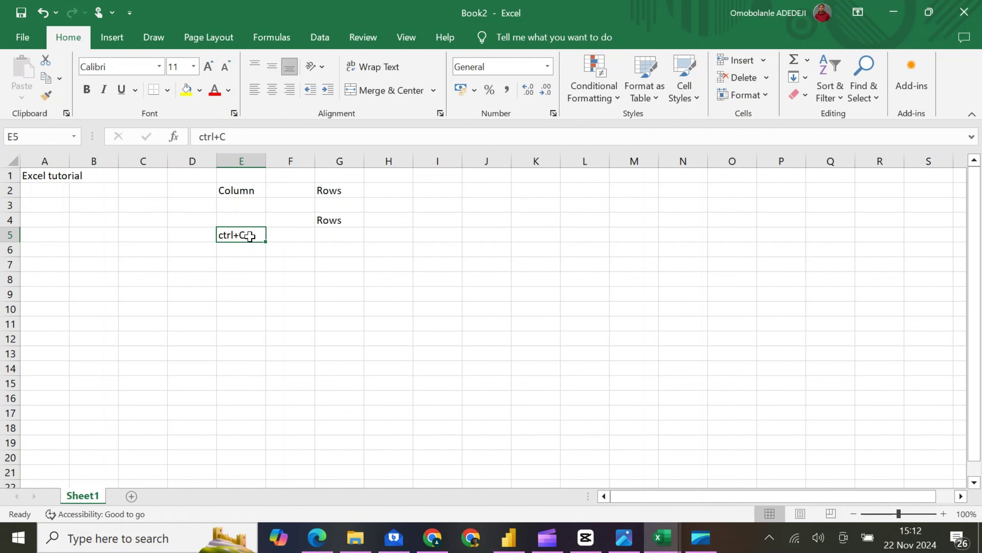
key("ctrl+c")
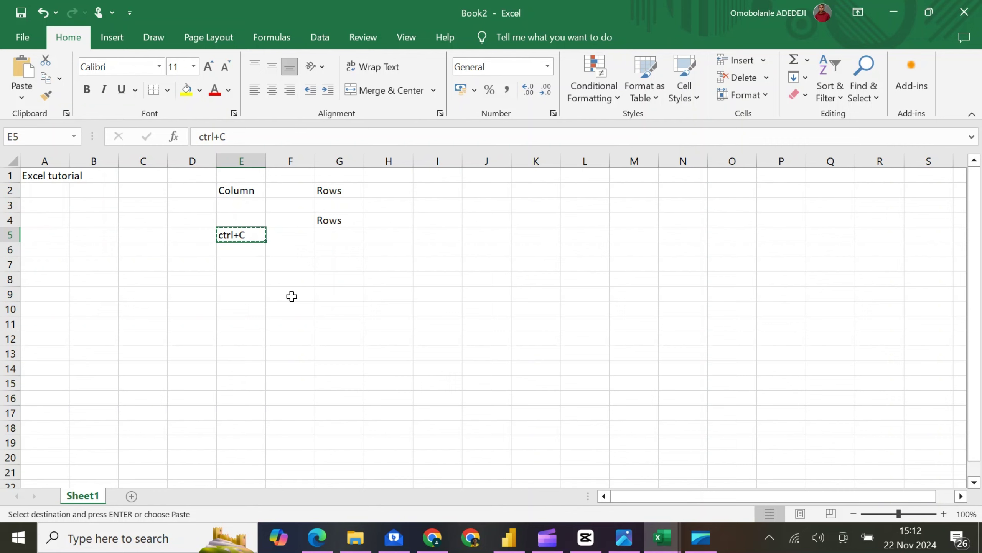
left_click(495, 237)
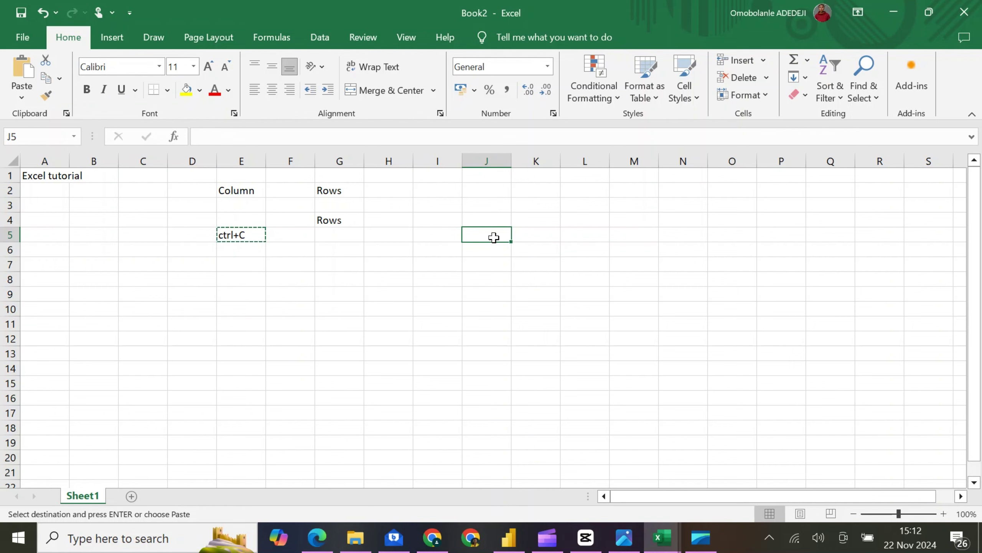
key("ctrl+v")
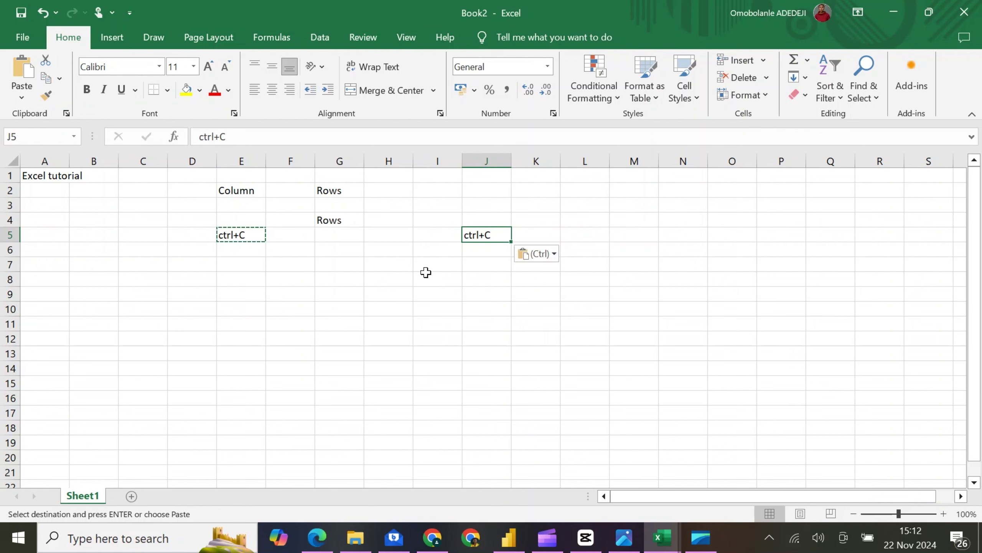
- Change the pasted text in cell J5 to "ctrl+V"
left_click(484, 216)
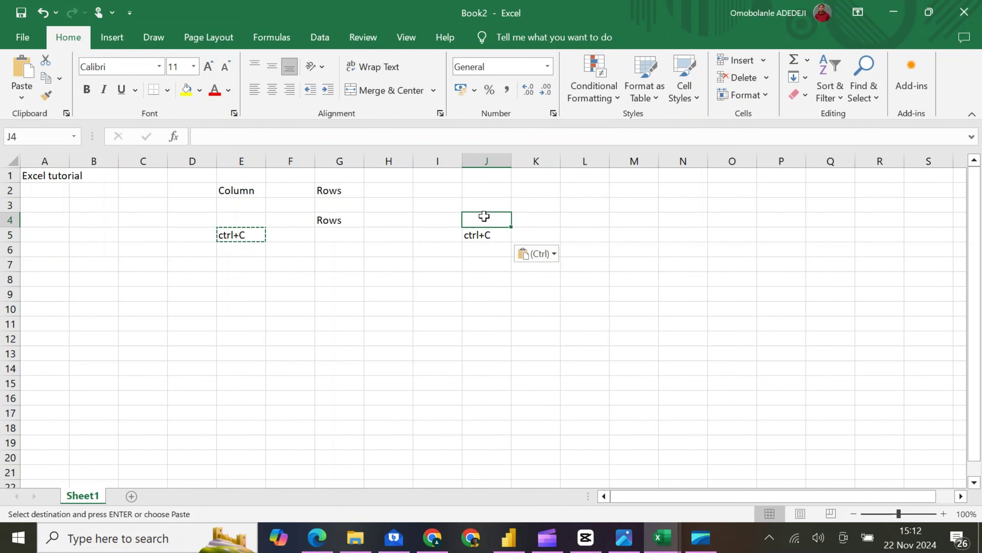
key("ctrl")
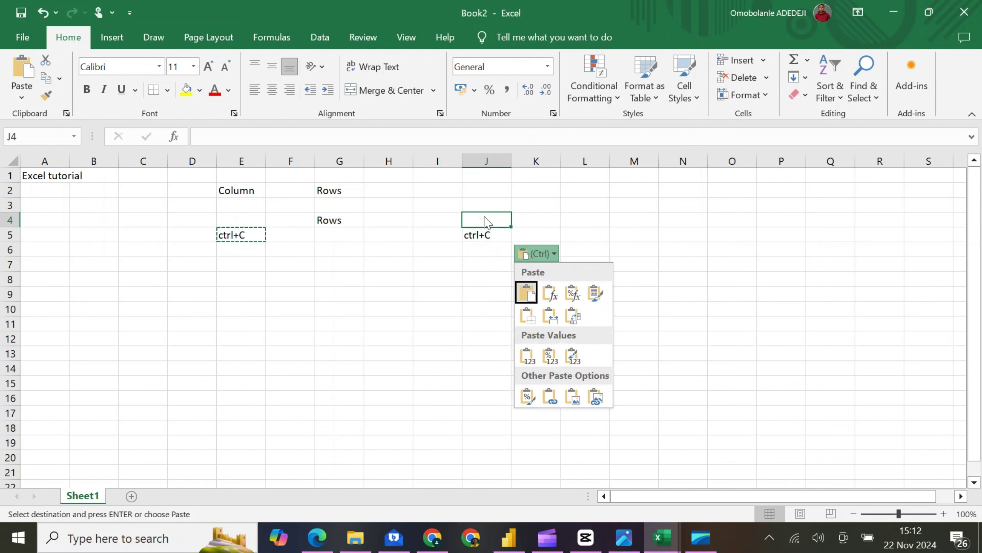
left_click(500, 235)
left_click(500, 234)
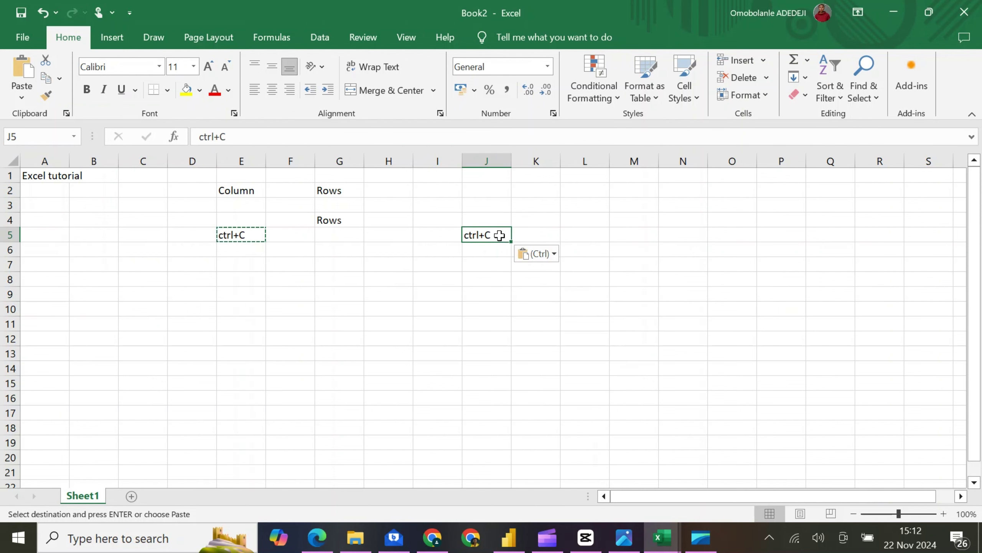
double_click(499, 235)
key("BackSpace")
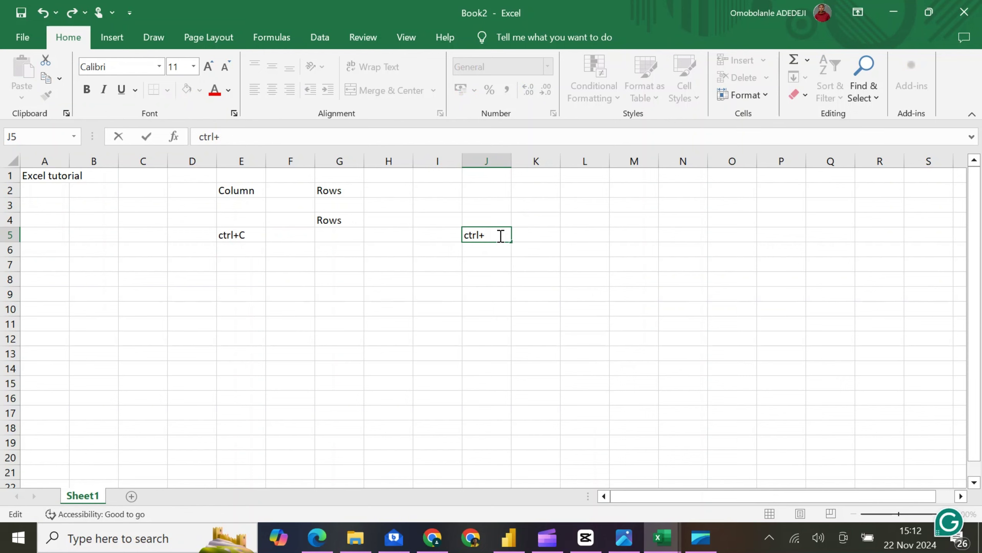
type("V")
left_click(544, 236)
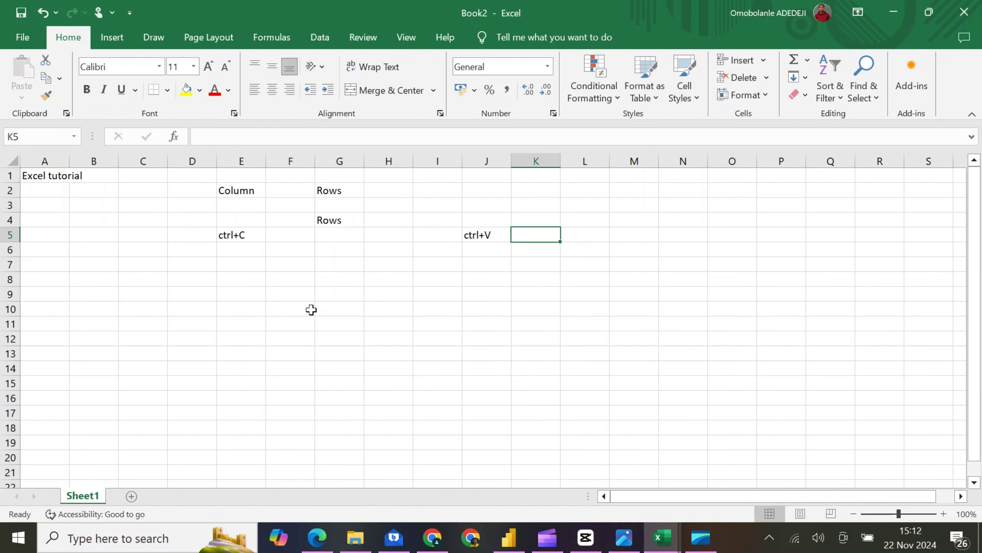
- Add the word "copy" to the end of cell E5, so it reads "ctrl+C copy"
left_click(238, 248)
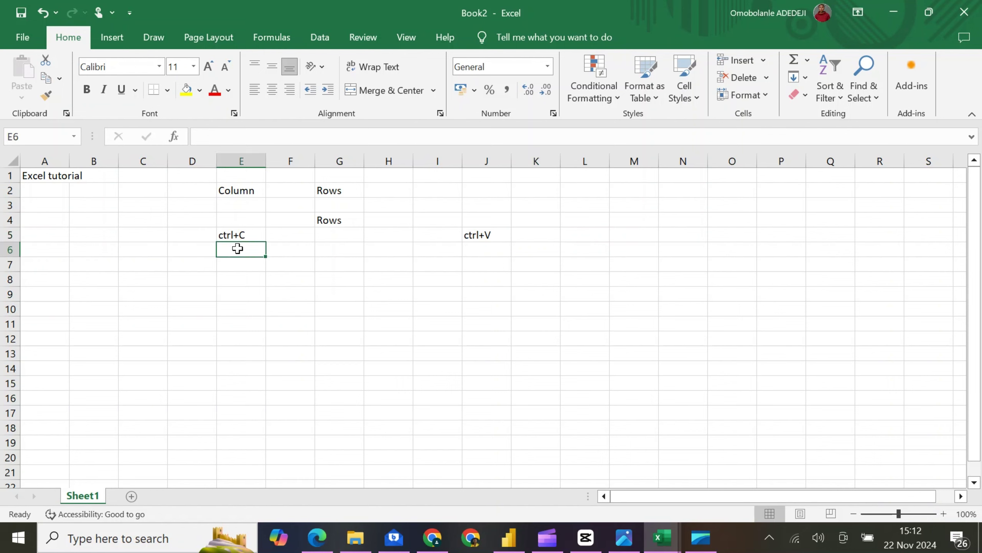
left_click(209, 235)
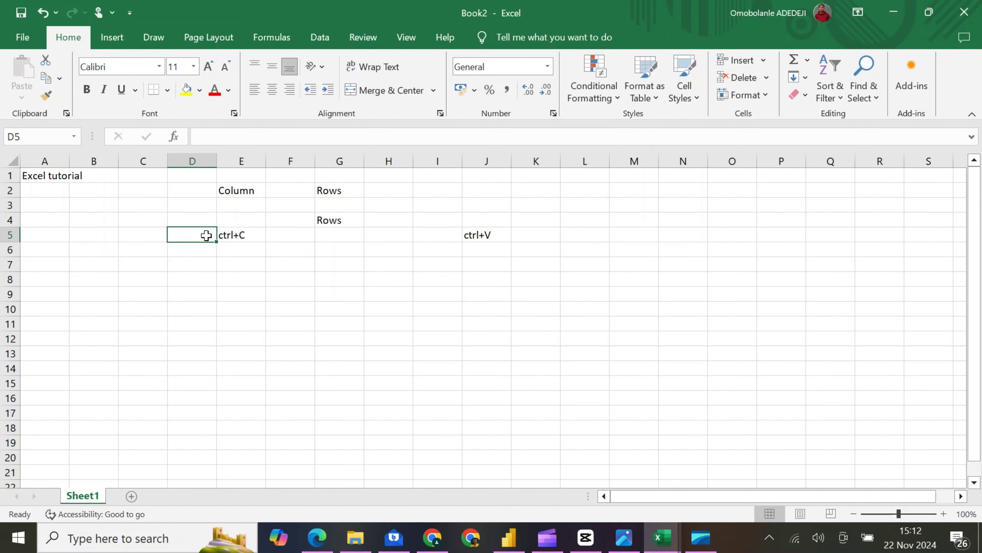
left_click(240, 236)
double_click(251, 235)
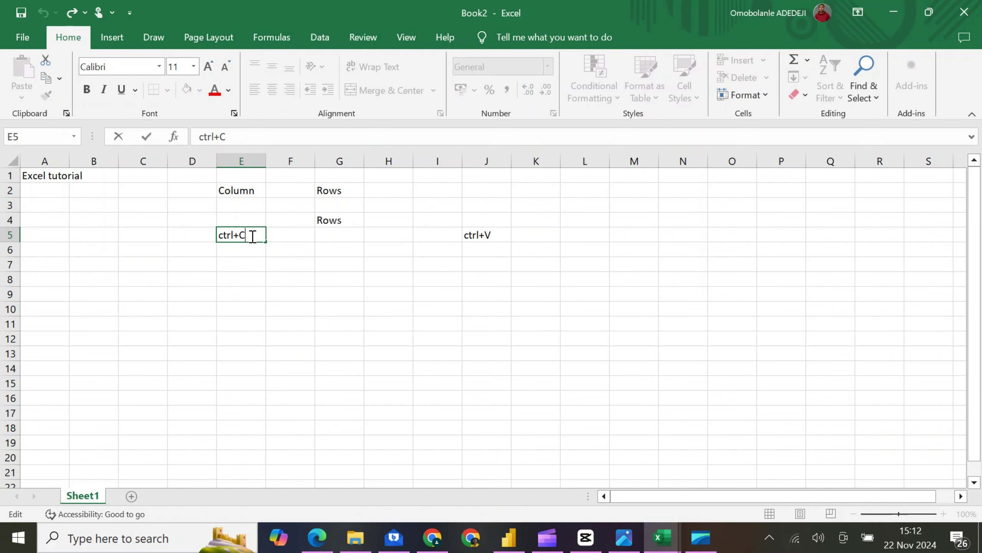
type("copy")
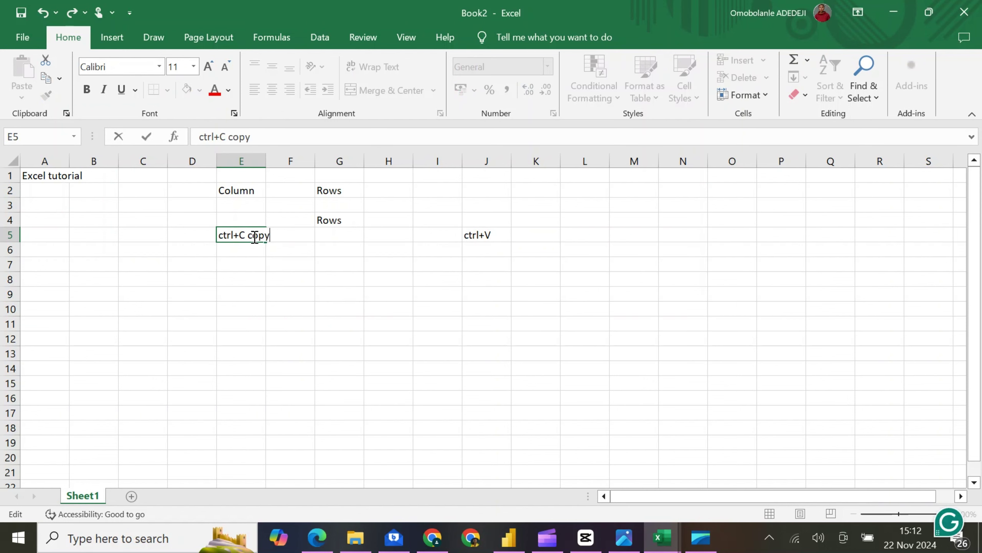
left_click(234, 266)
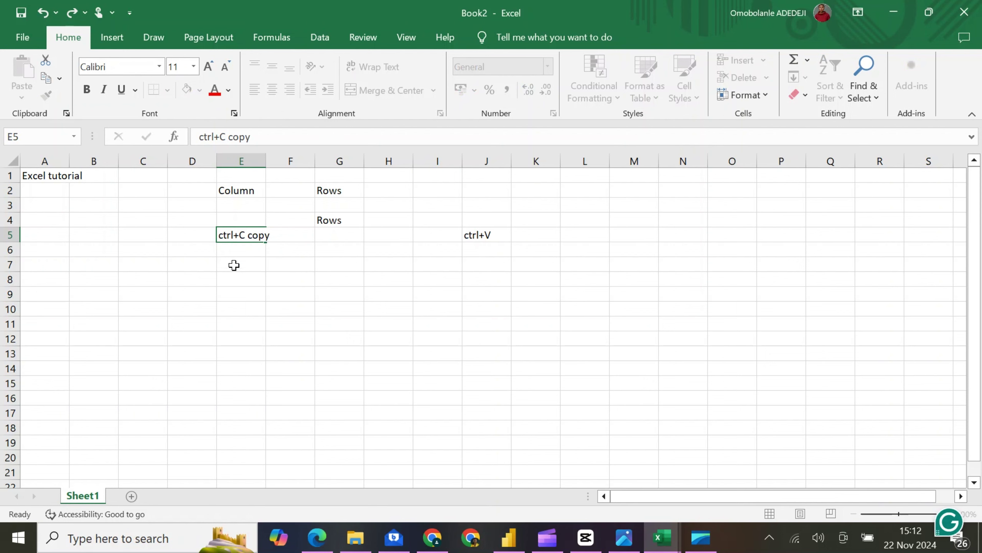
- Add the word "paste" to the end of cell J5, so it reads "ctrl+V paste"
left_click(500, 240)
double_click(501, 237)
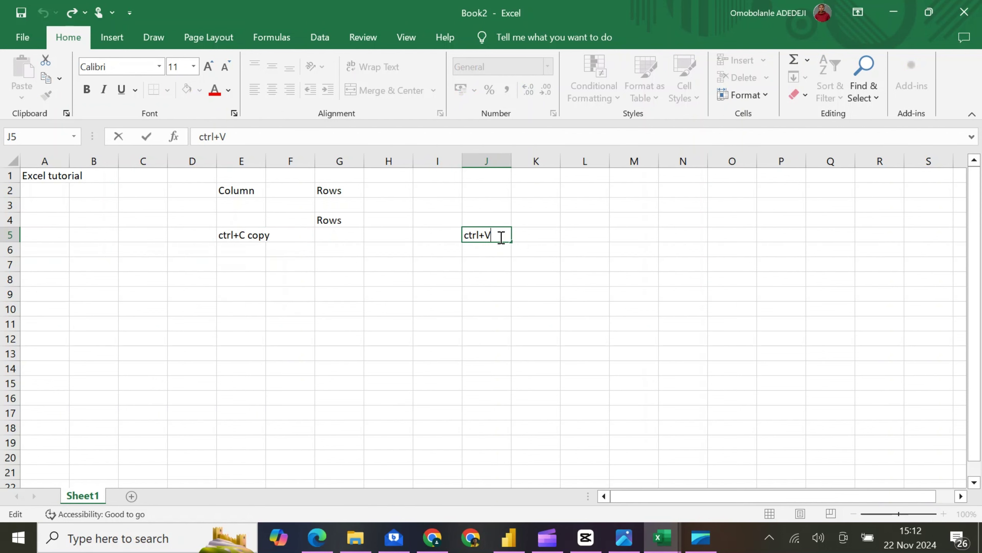
type("paste")
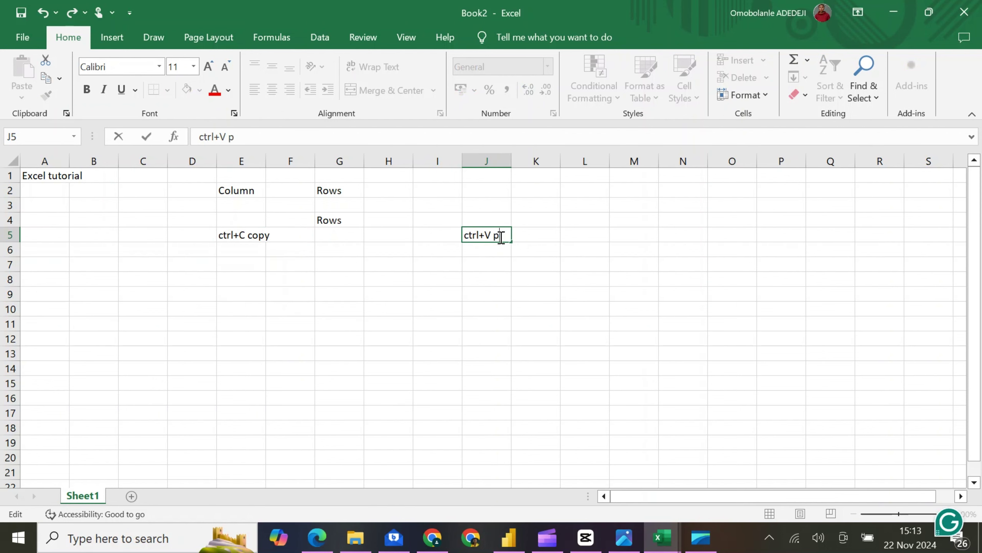
left_click(489, 282)
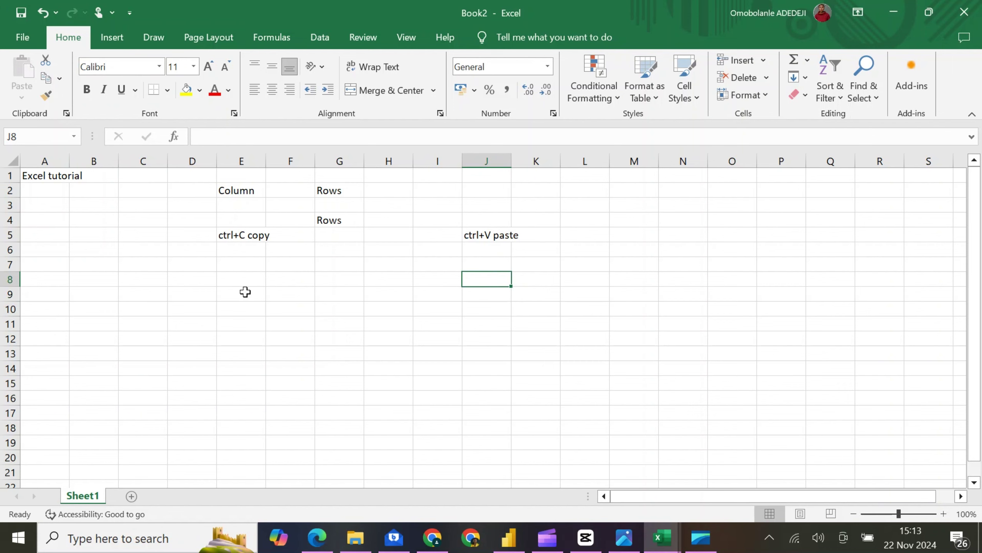
- Examine the available fonts for cells E2 and J5, and preview font size 18 on J5 without applying it
left_click(506, 236)
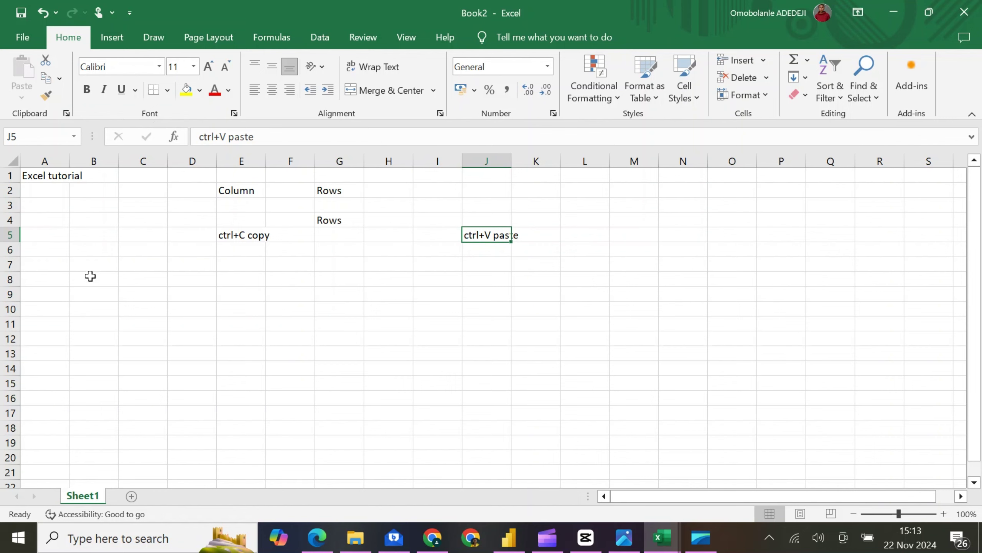
left_click(250, 192)
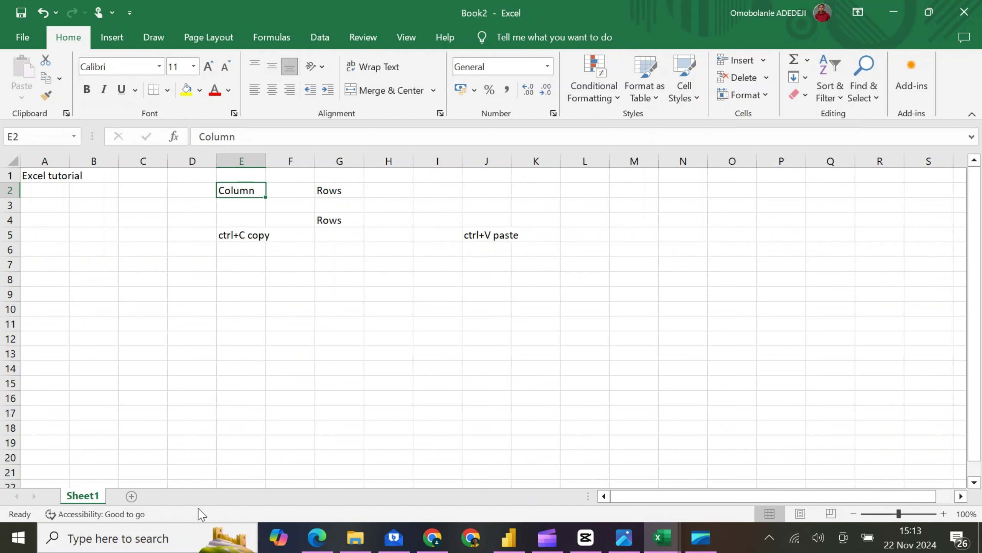
left_click(159, 67)
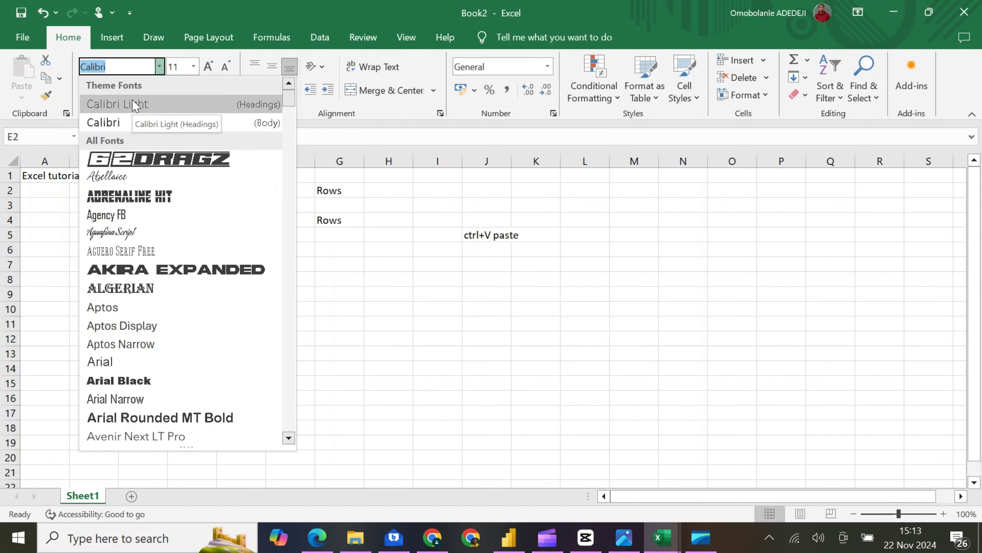
left_click(335, 220)
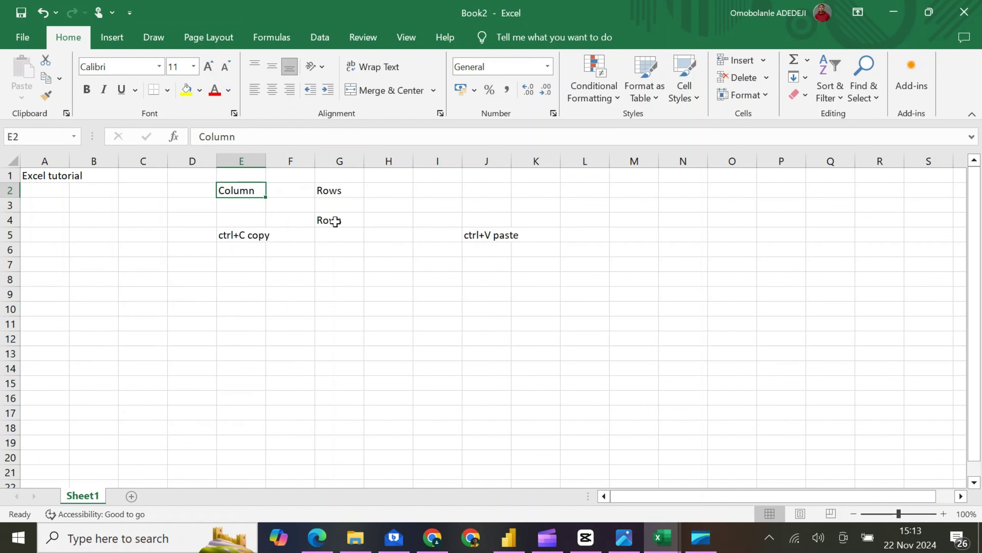
left_click(489, 236)
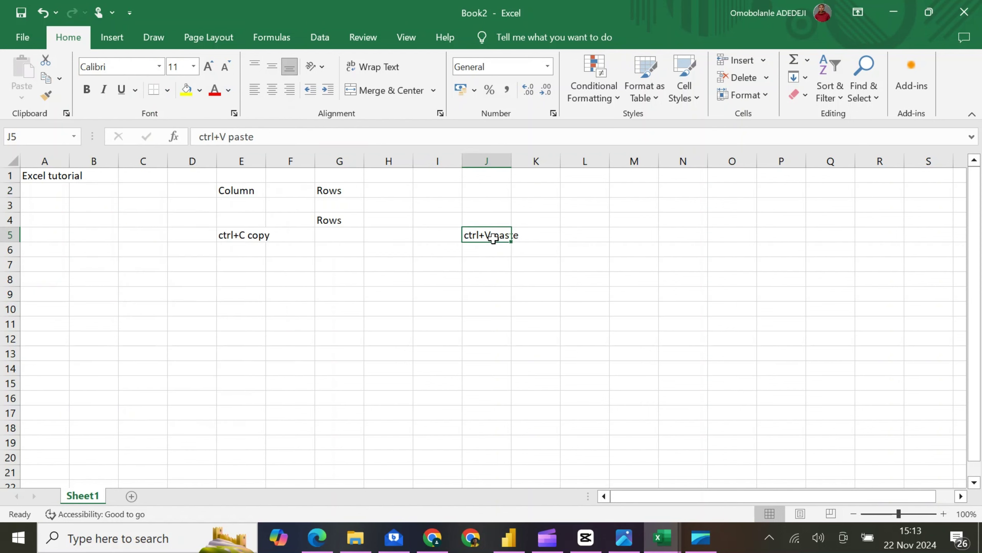
left_click(159, 66)
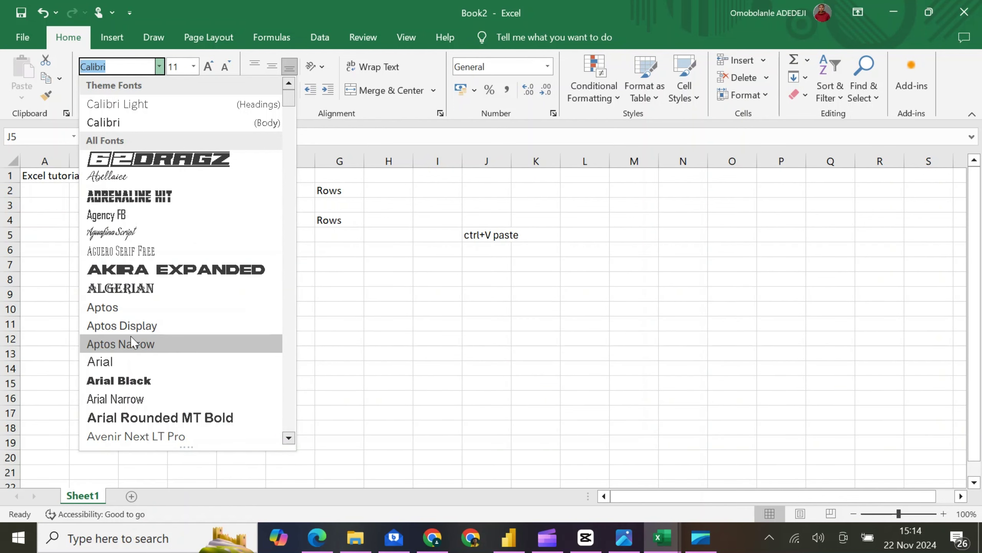
left_click(390, 251)
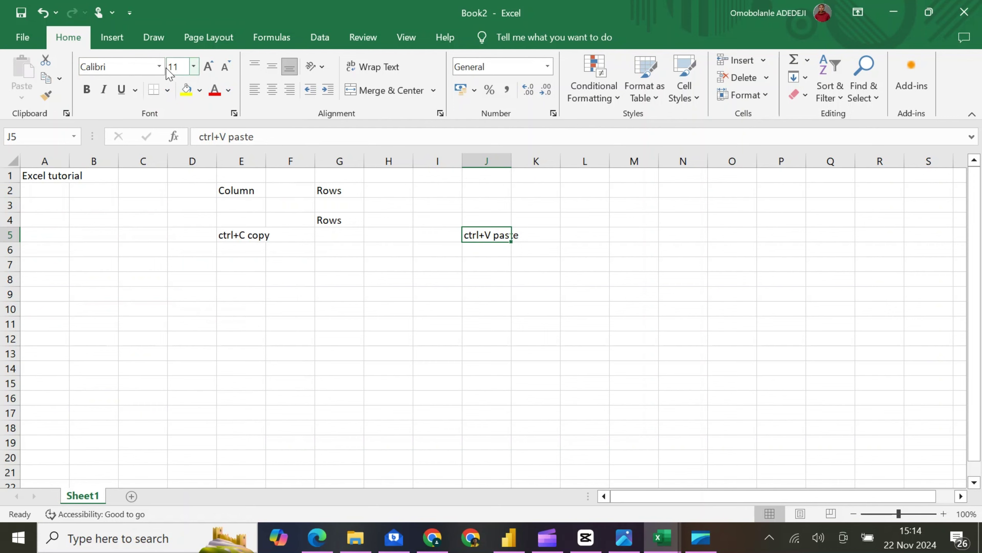
left_click(194, 67)
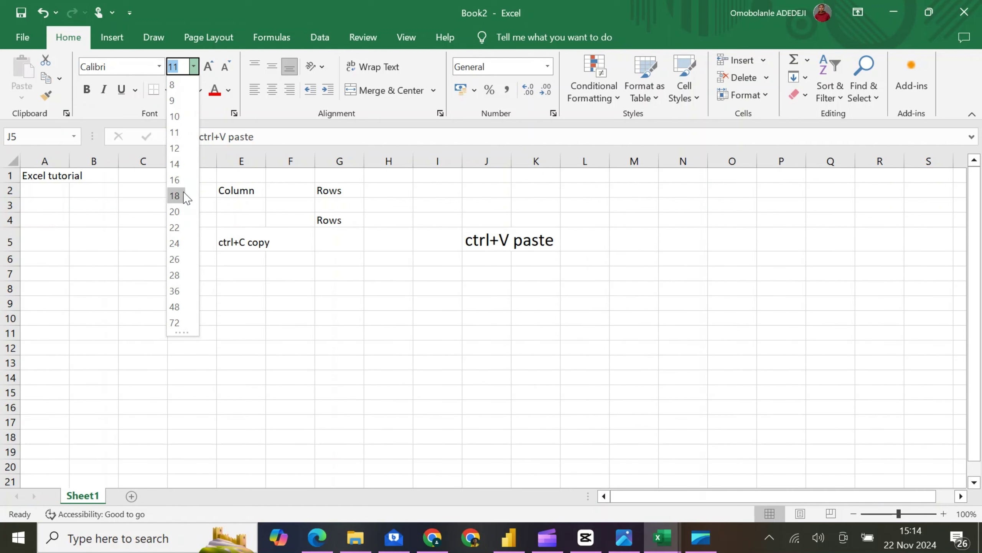
left_click(351, 317)
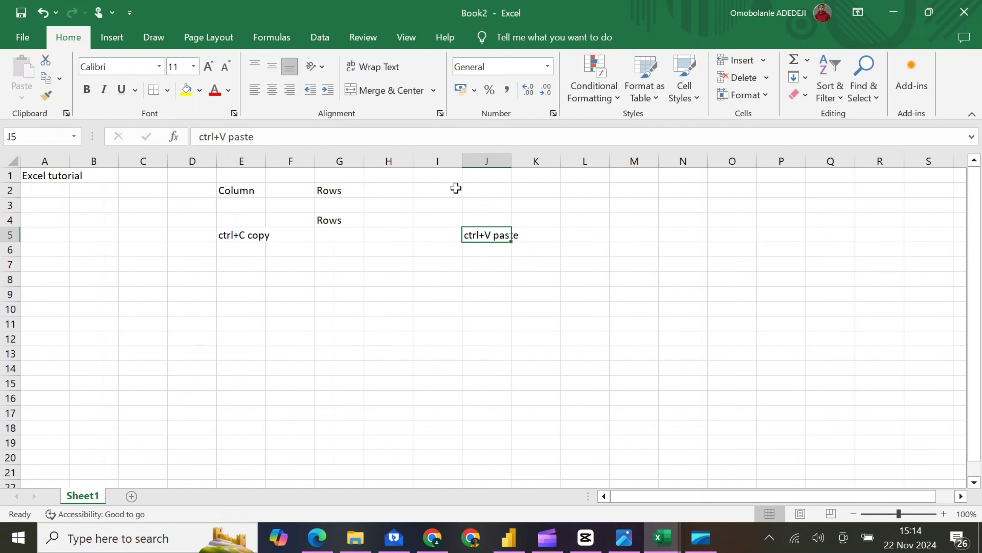
- Try bold, italic and underline on the "ctrl+V paste" text in cell J5, and remove the formatting again
left_click(88, 91)
left_click(88, 93)
left_click(88, 93)
left_click(105, 92)
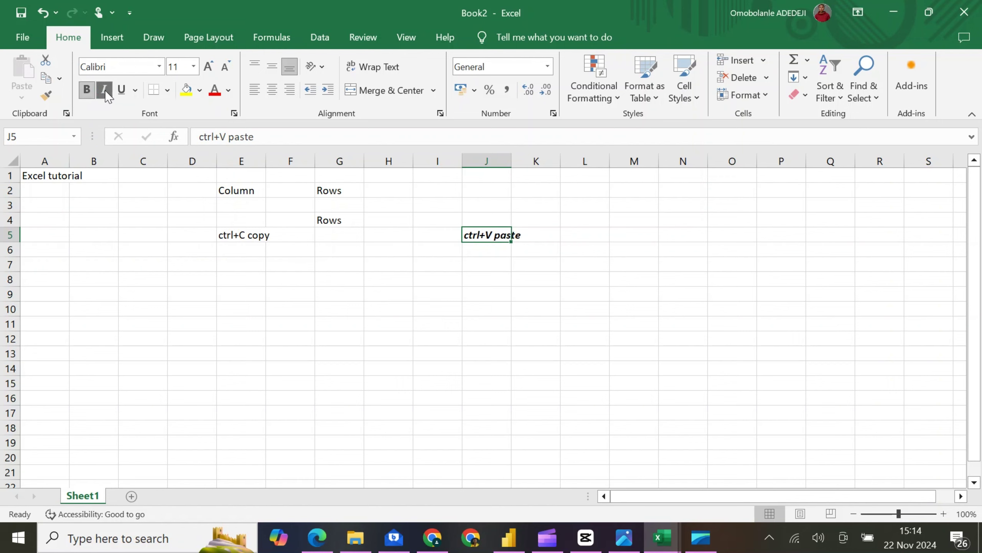
left_click(118, 91)
left_click(121, 91)
left_click(103, 91)
left_click(87, 91)
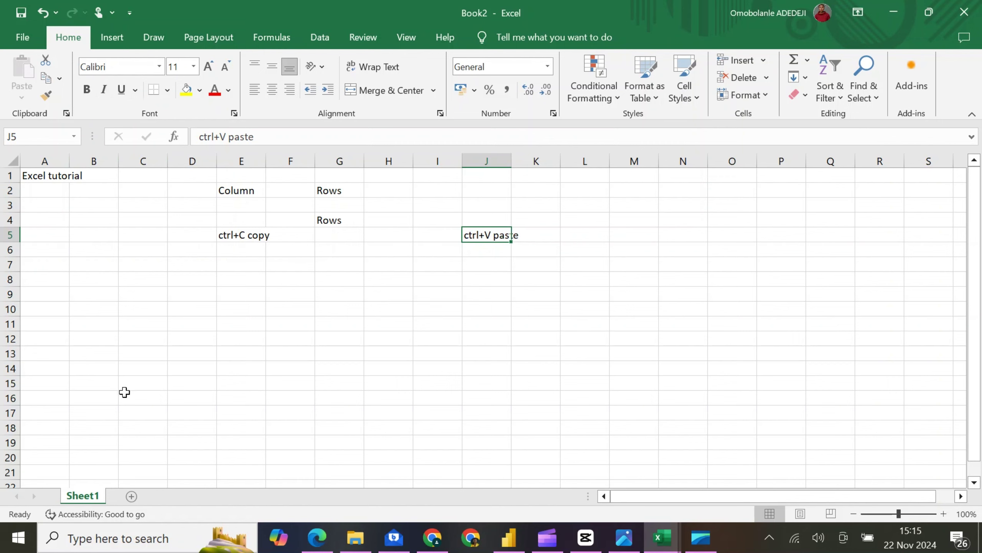
- Format the "ctrl+V paste" text in cell J5 as bold, italic and underlined
left_click(93, 90)
left_click(103, 90)
left_click(121, 89)
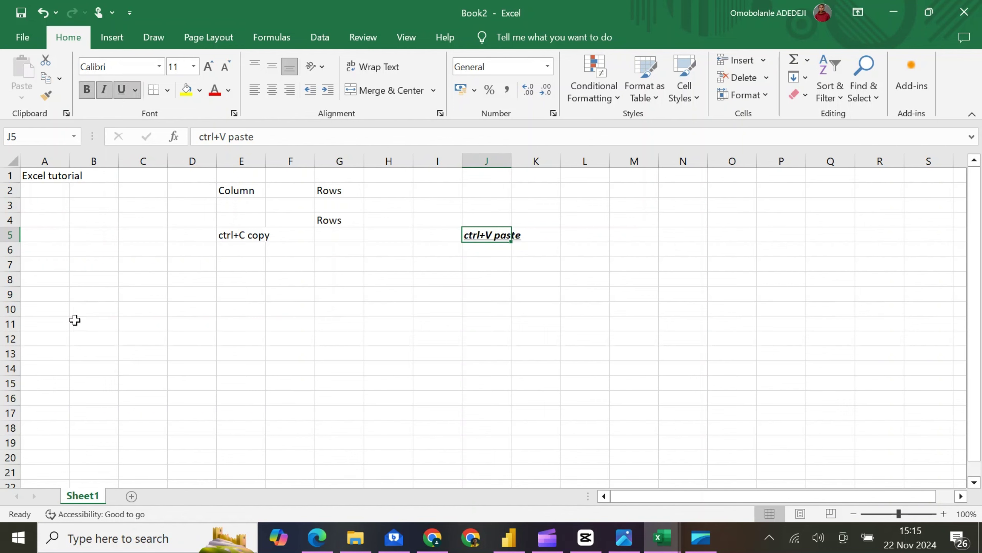
- Undo the bold, italic and underline formatting on cell J5, and redo only the bold
left_click(43, 13)
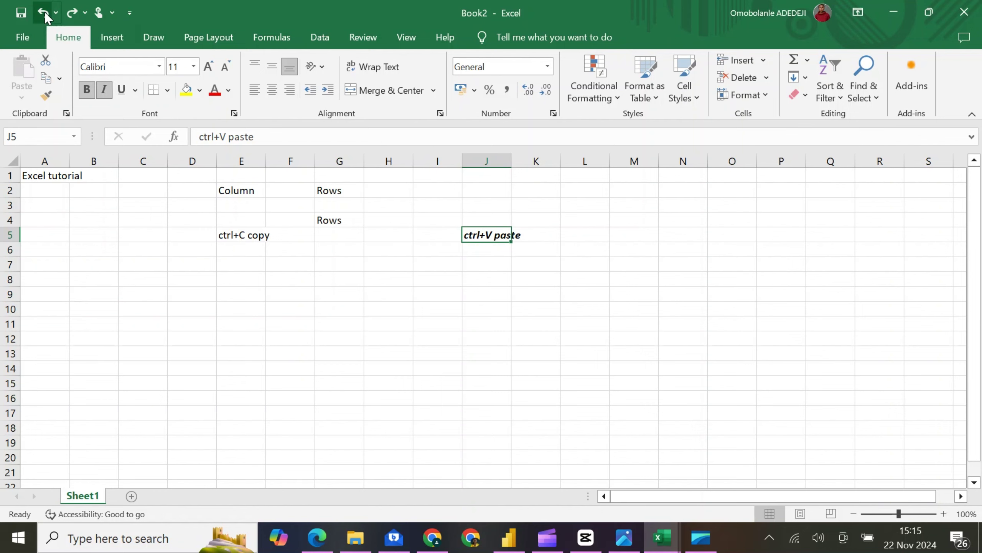
left_click(43, 13)
left_click(43, 12)
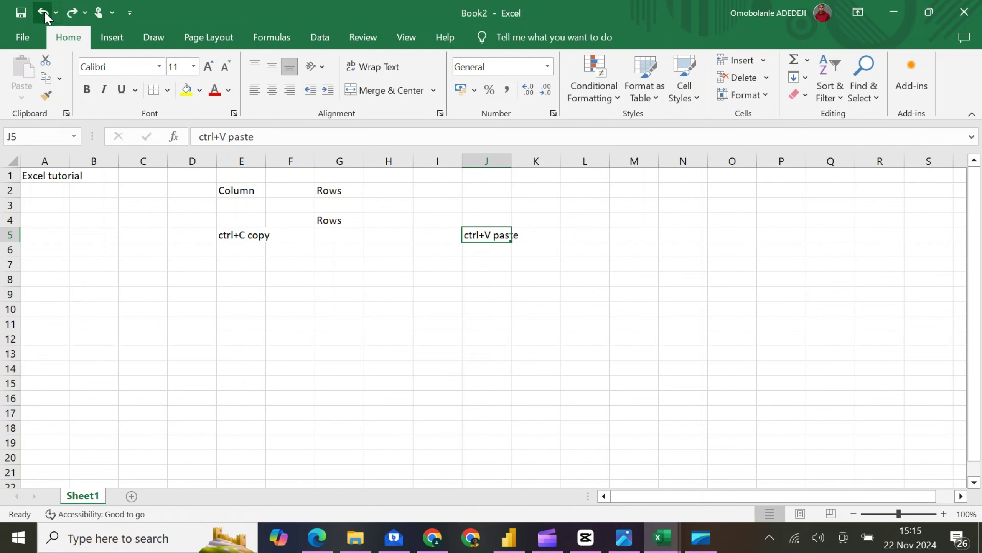
left_click(72, 12)
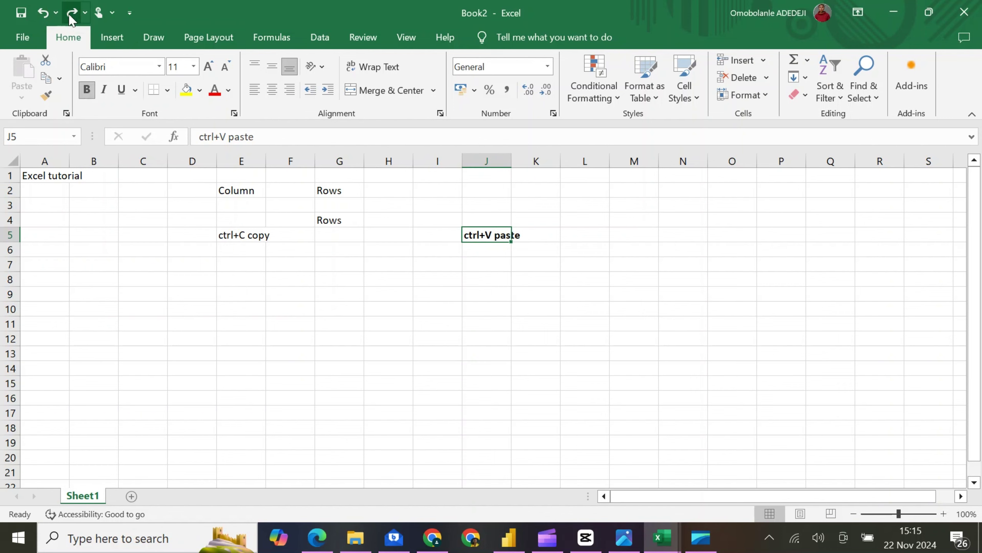
left_click(70, 17)
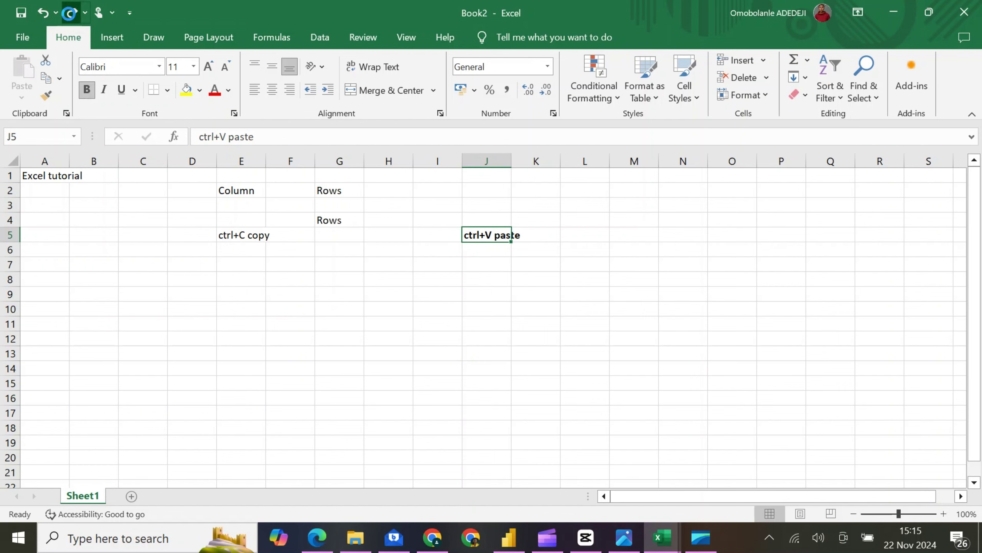
left_click(48, 17)
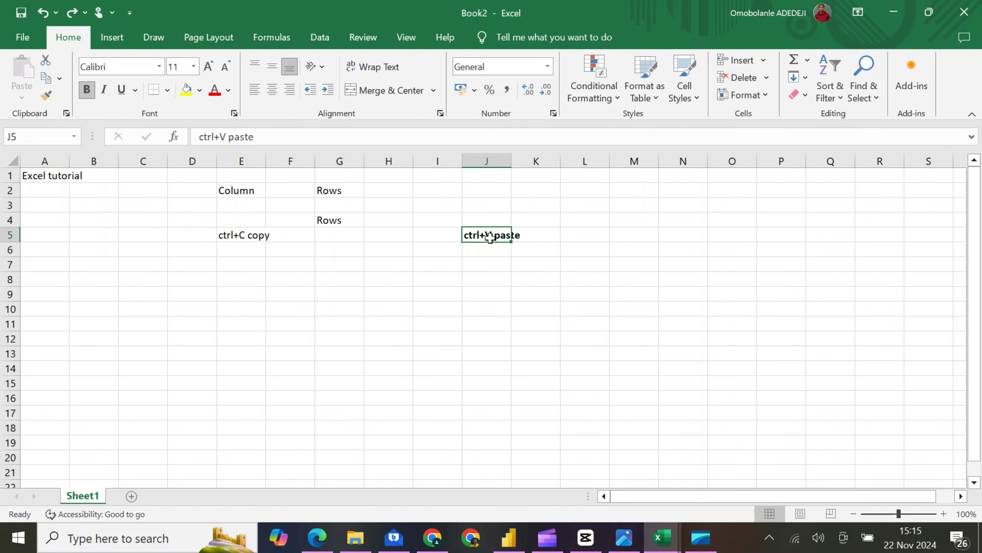
- Fill cell J5 with yellow, and replace that fill with a bright purple from the extended colour palette
left_click(188, 95)
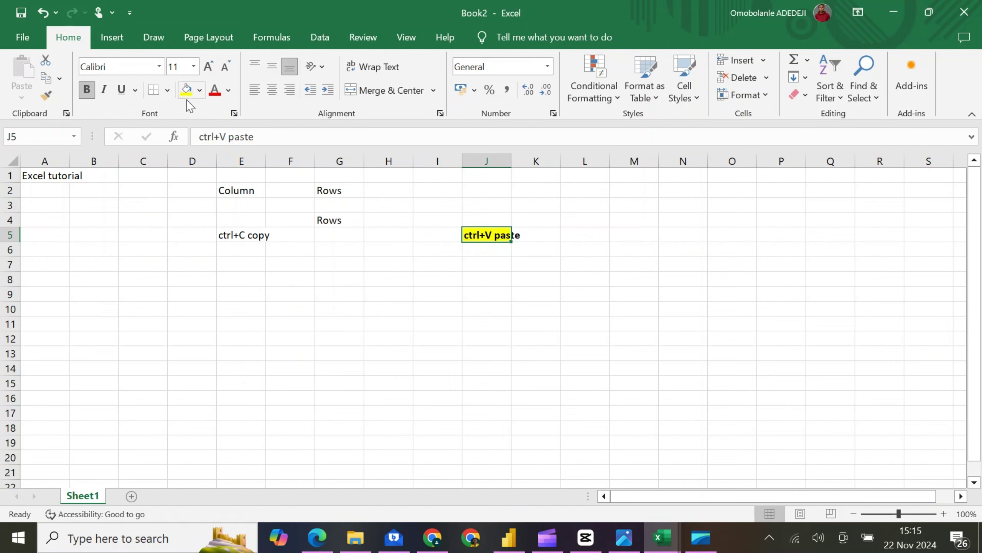
left_click(199, 90)
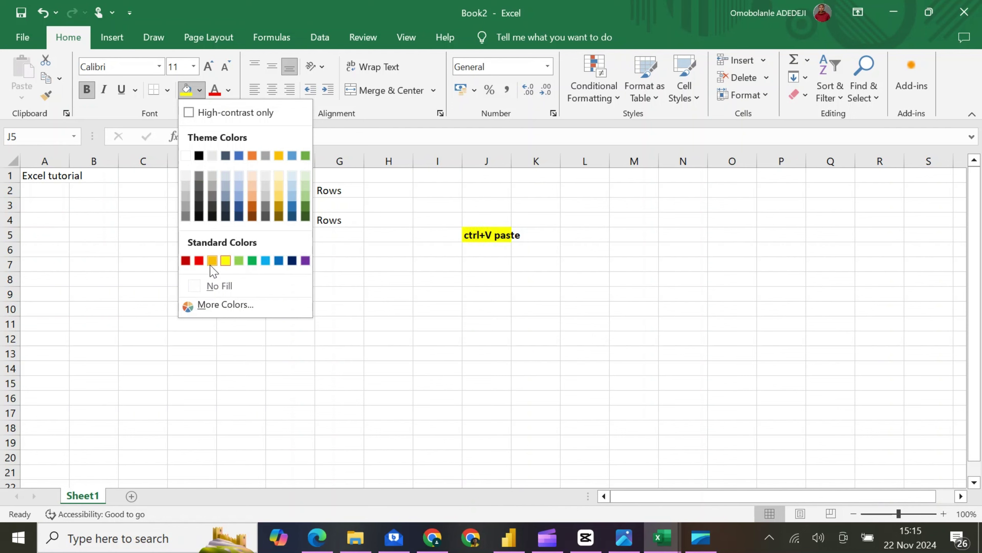
left_click(186, 310)
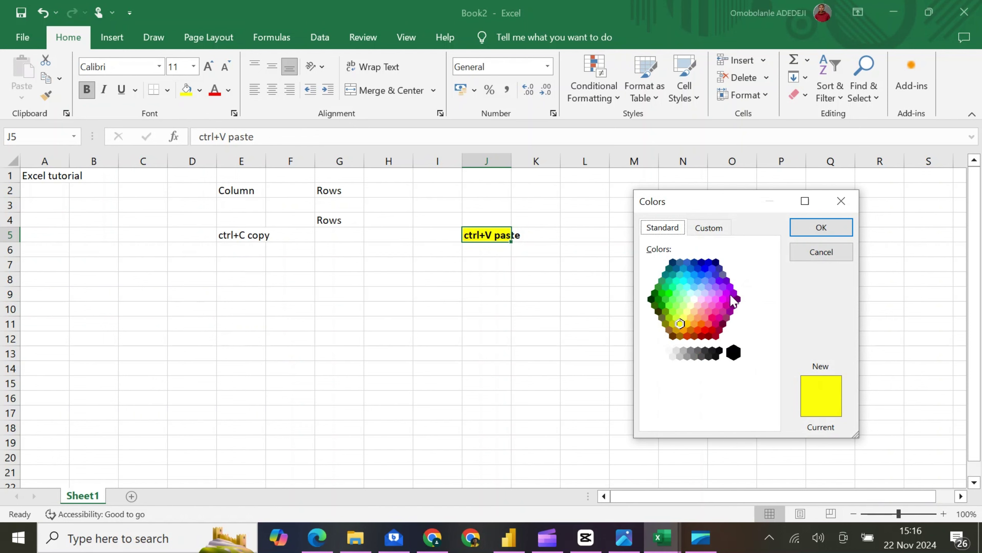
left_click(720, 301)
left_click(705, 289)
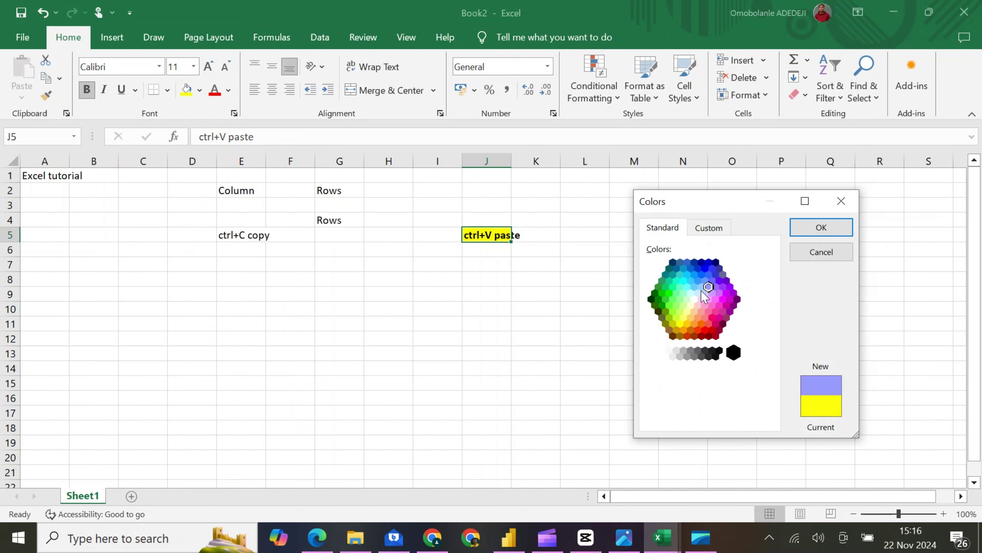
left_click(695, 299)
left_click(711, 307)
left_click(726, 305)
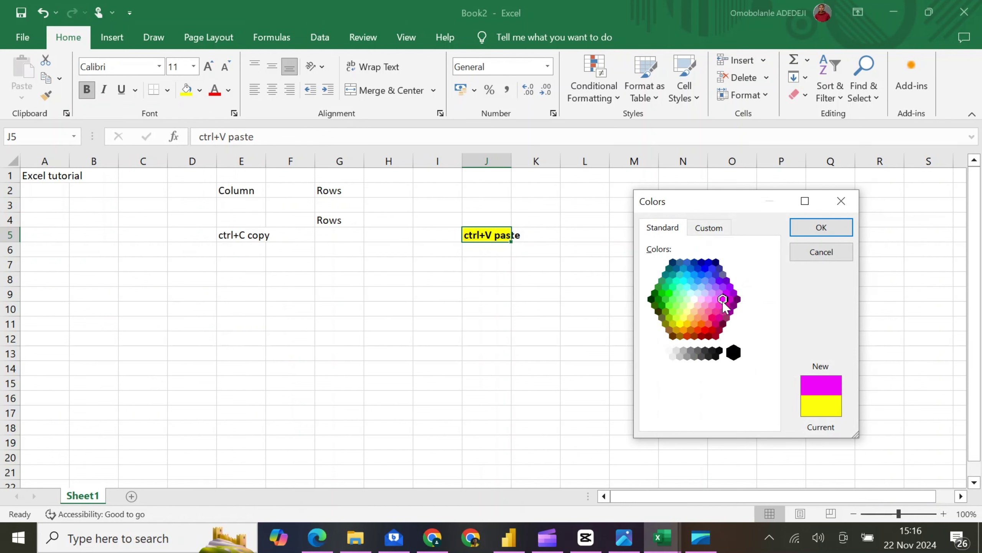
left_click(727, 292)
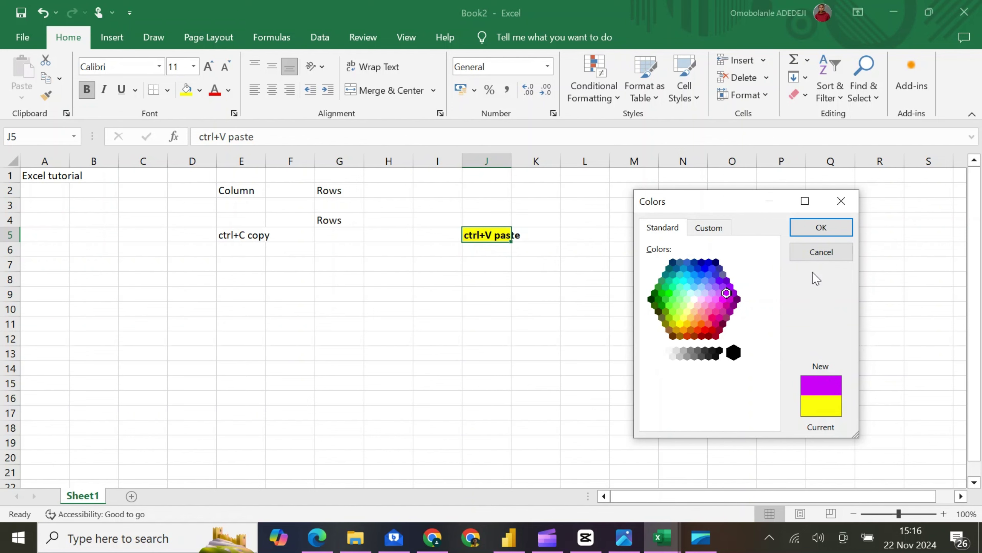
left_click(824, 232)
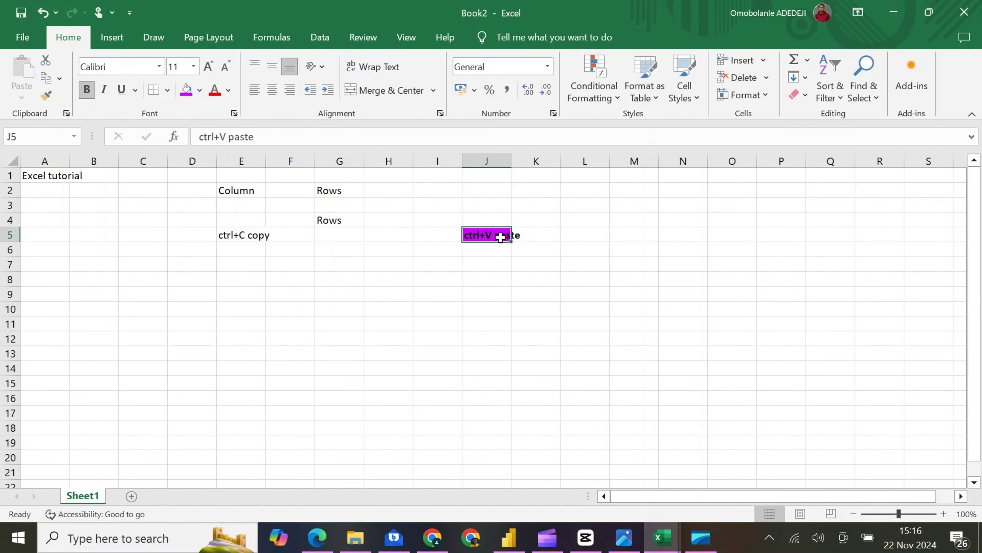
- Examine the font colour choices for cell J5, including the extended colour palette, without applying one
left_click(228, 93)
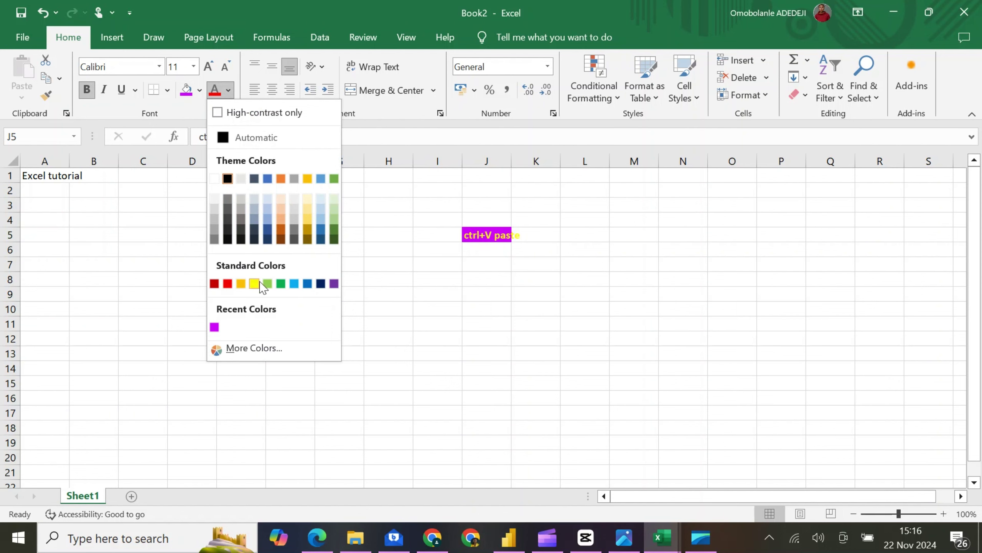
left_click(216, 349)
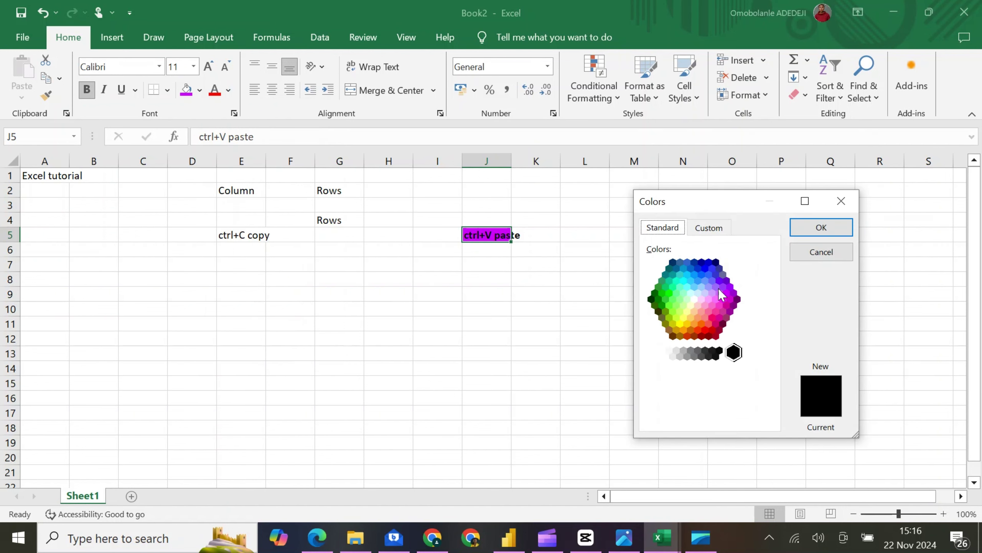
left_click(841, 201)
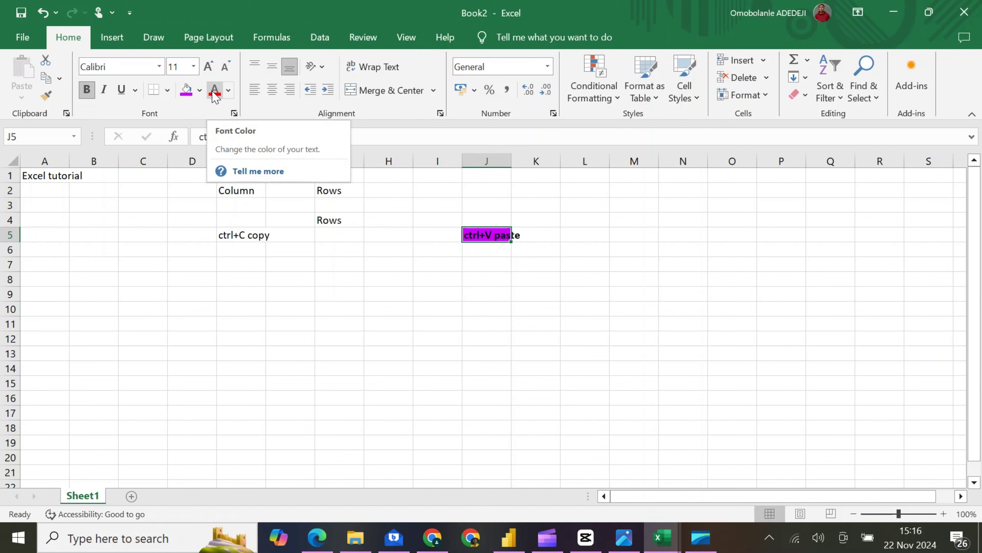
- Try stepwise font size changes on the cell J5 text, up to 14, down to 11, and finally to 12
left_click(215, 64)
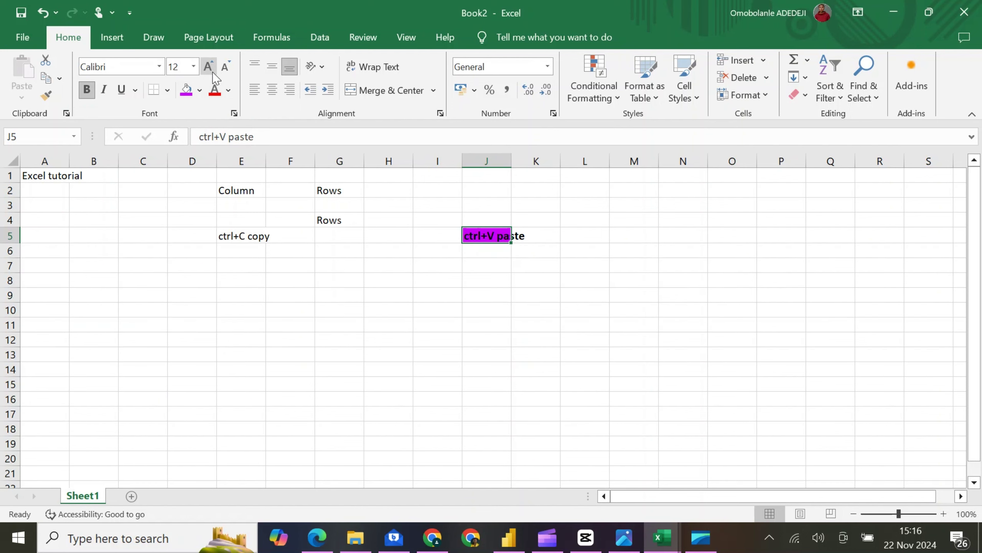
left_click(209, 69)
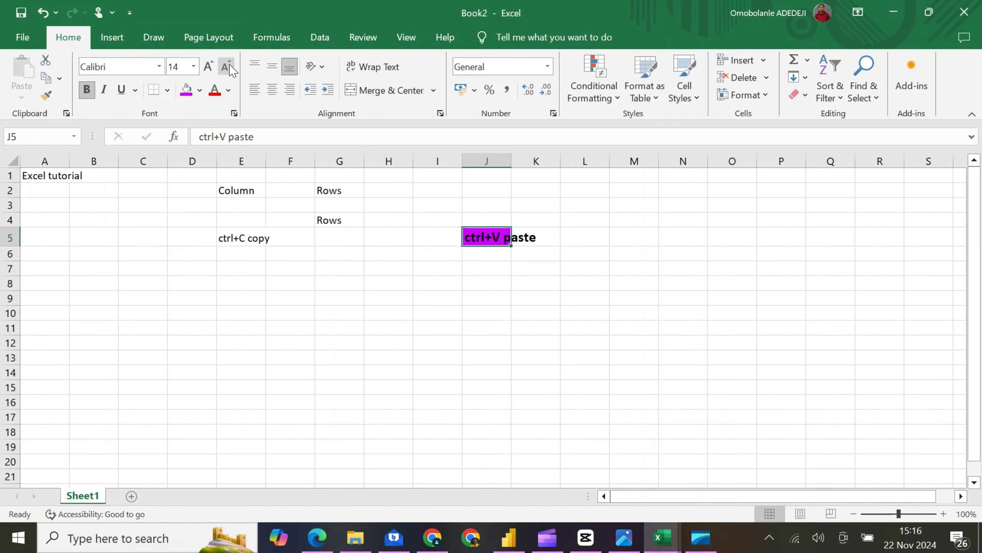
left_click(226, 68)
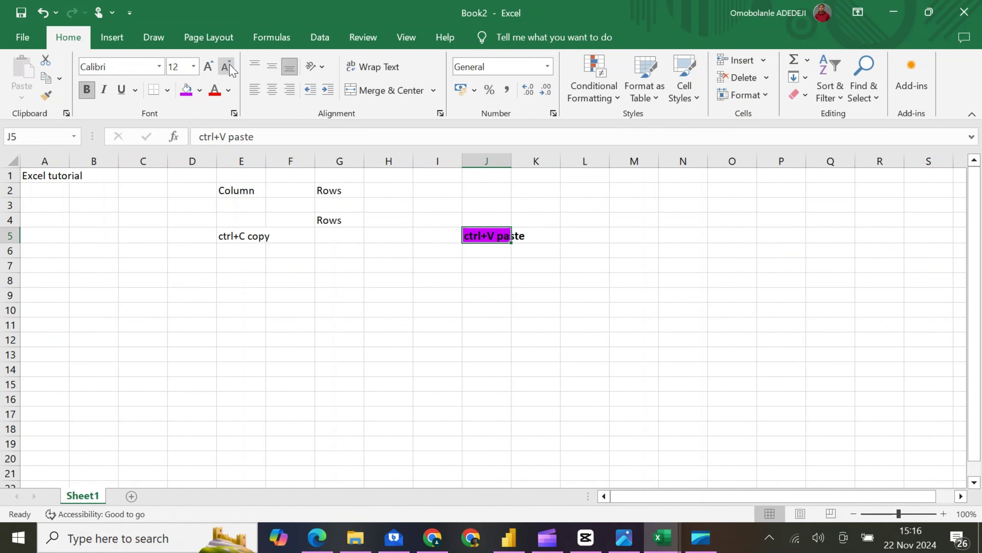
left_click(228, 90)
left_click(229, 92)
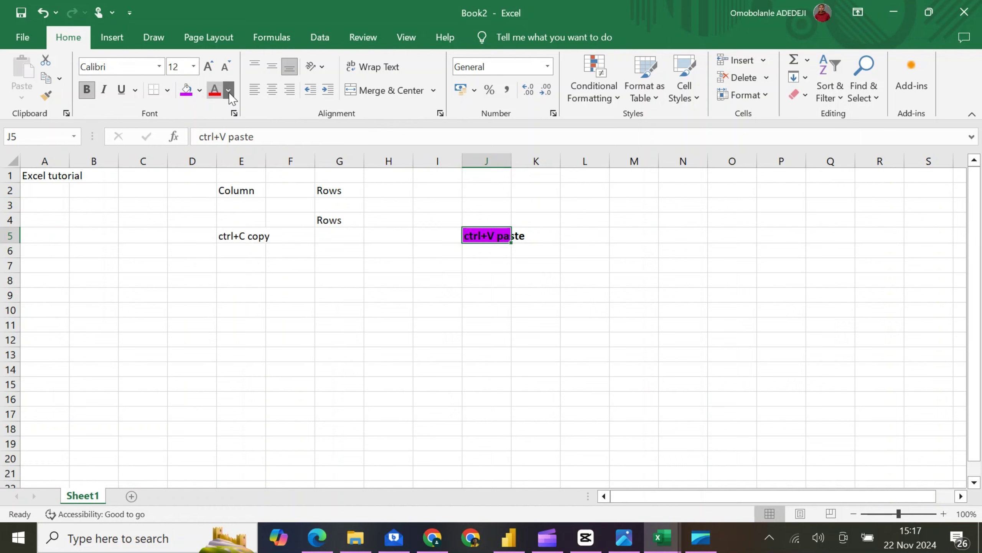
left_click(228, 68)
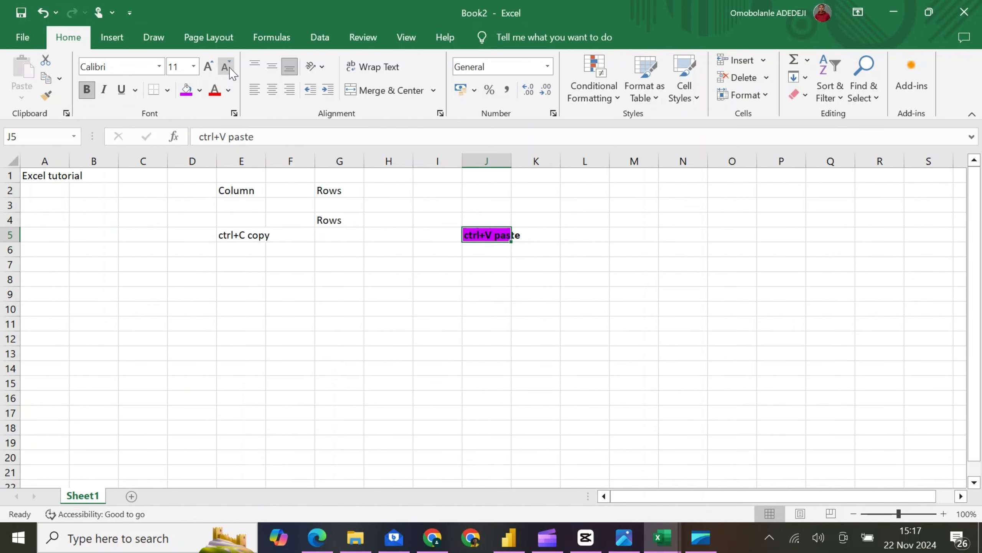
left_click(208, 69)
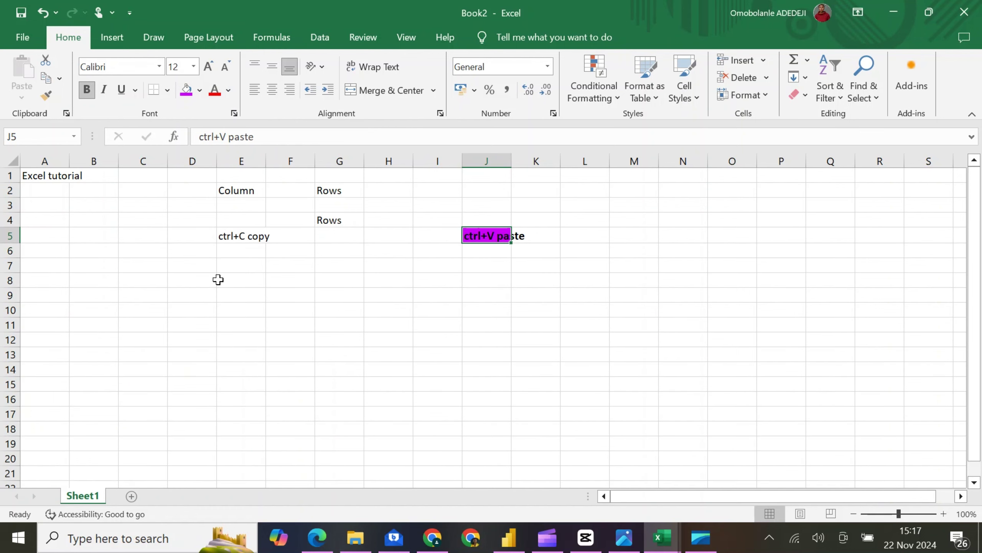
- Try a bottom border on the range A1:K17, and undo it together with the last font size increase
left_click(213, 304)
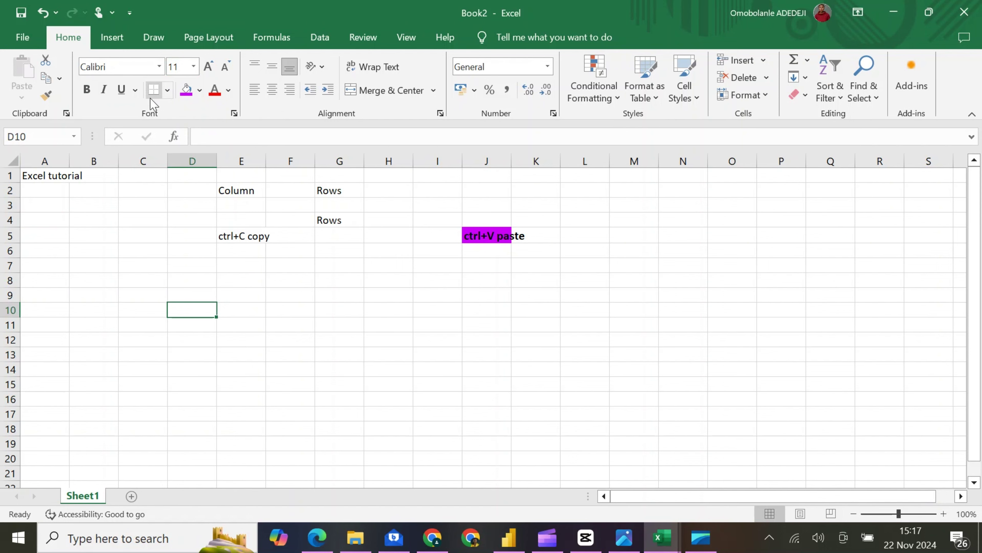
left_click(32, 175)
mouse_move(32, 175)
left_mouse_down()
mouse_move(312, 202)
mouse_move(535, 272)
mouse_move(556, 408)
left_mouse_up()
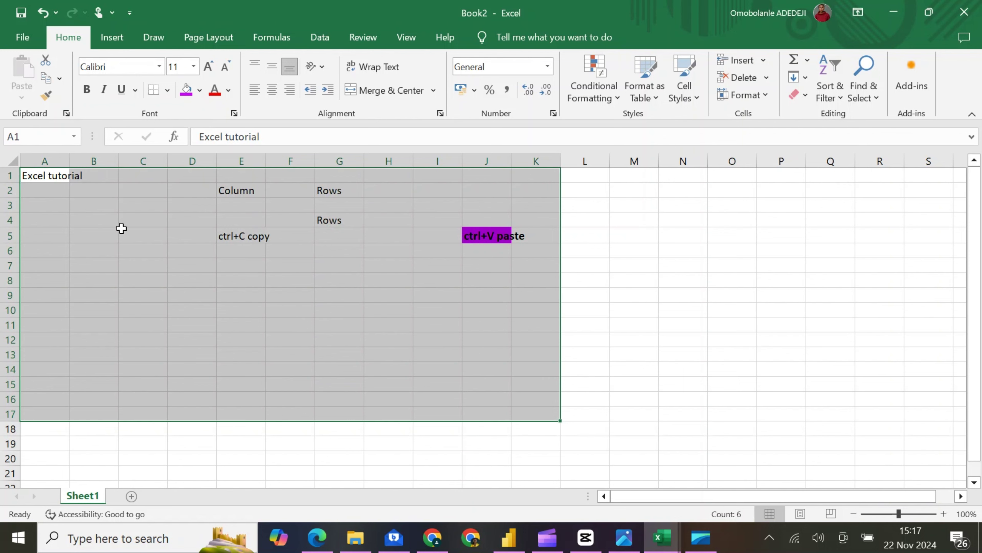
left_click(168, 91)
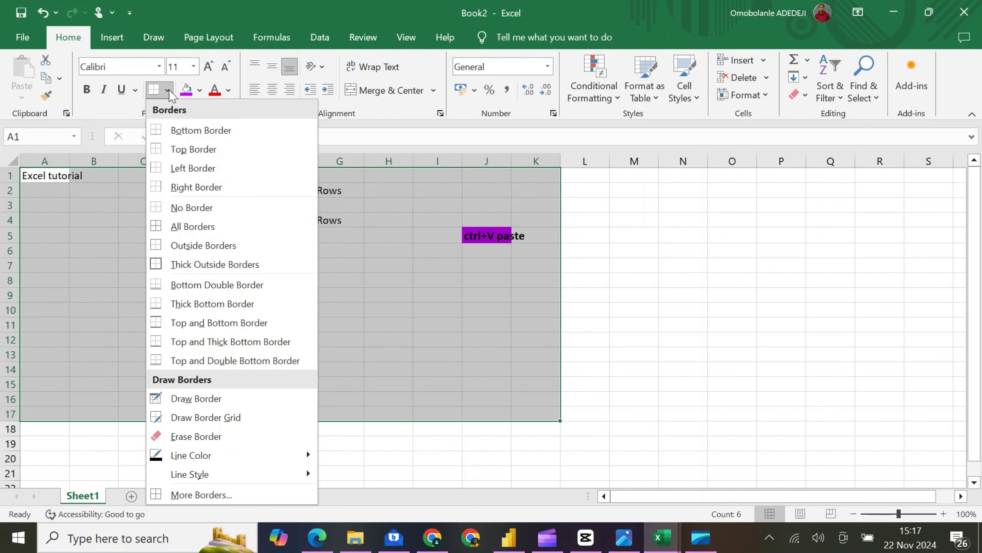
left_click(201, 132)
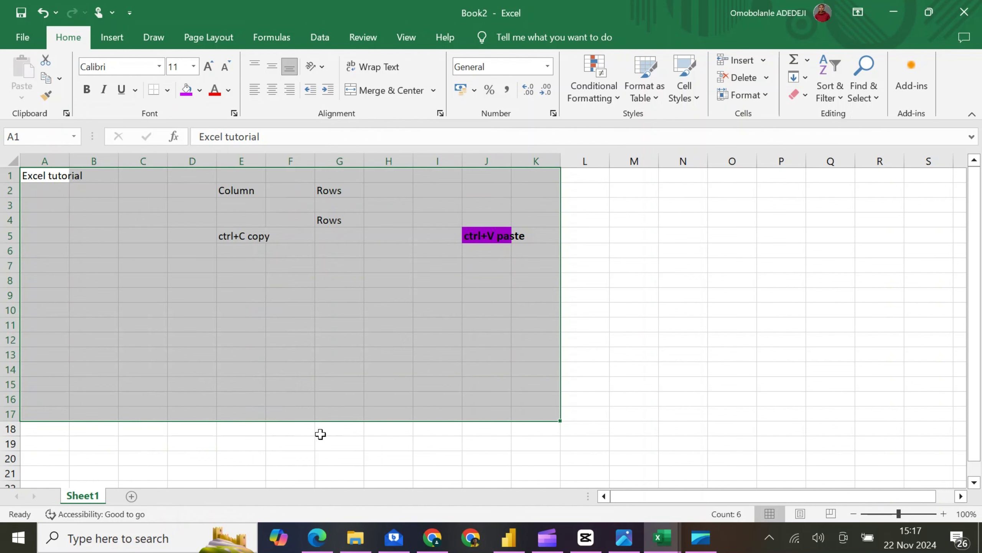
left_click(620, 295)
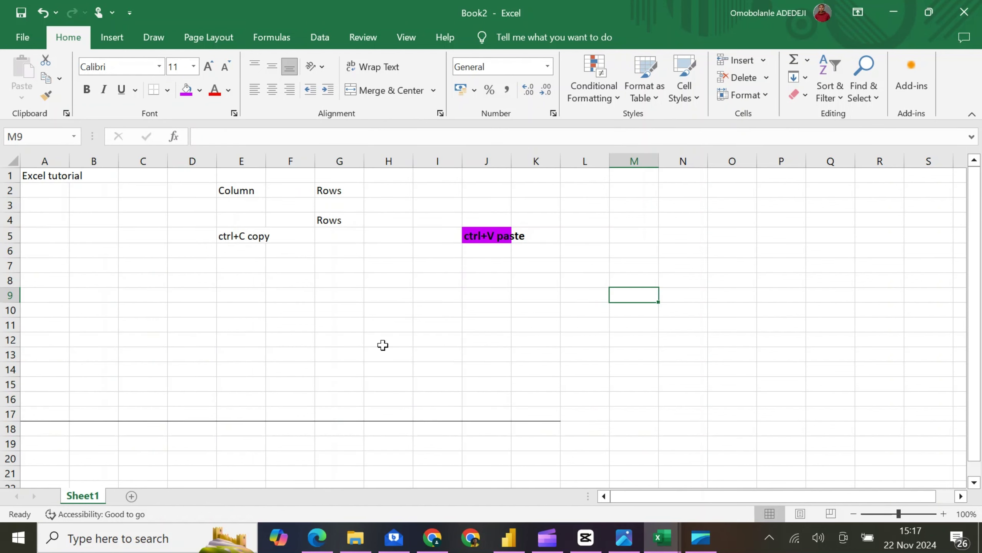
left_click(44, 14)
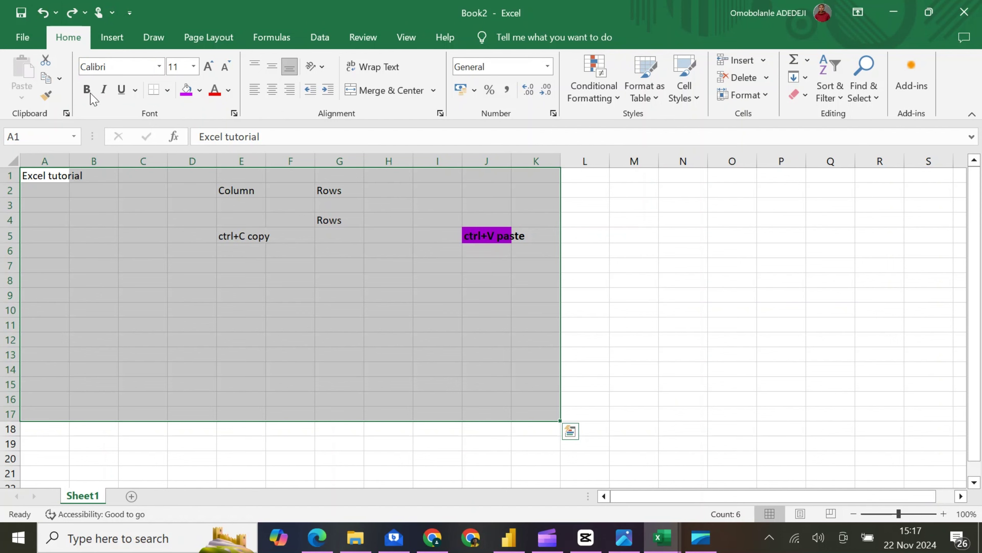
left_click(44, 14)
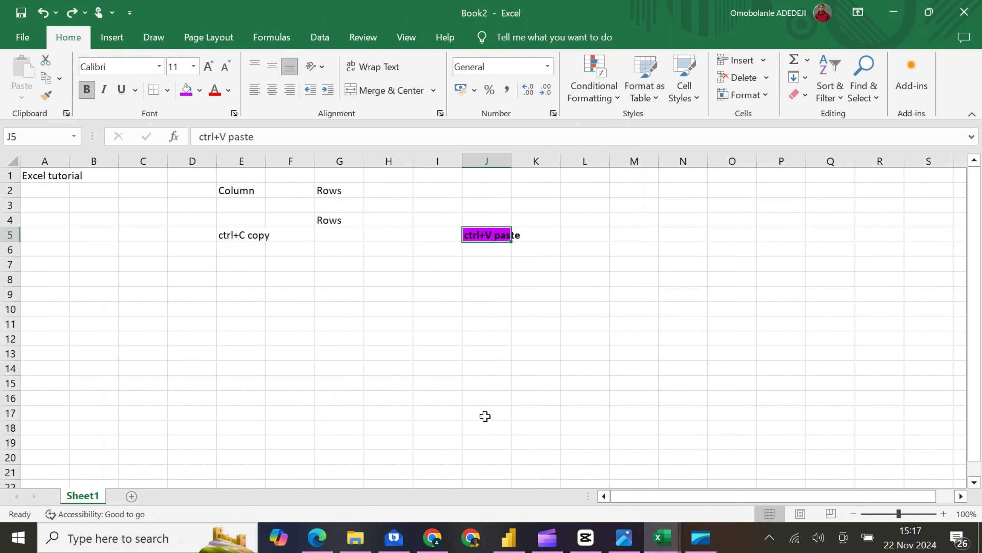
- Try a bottom border on the range A1:K18, and undo it
left_click_drag(33, 178, 535, 424)
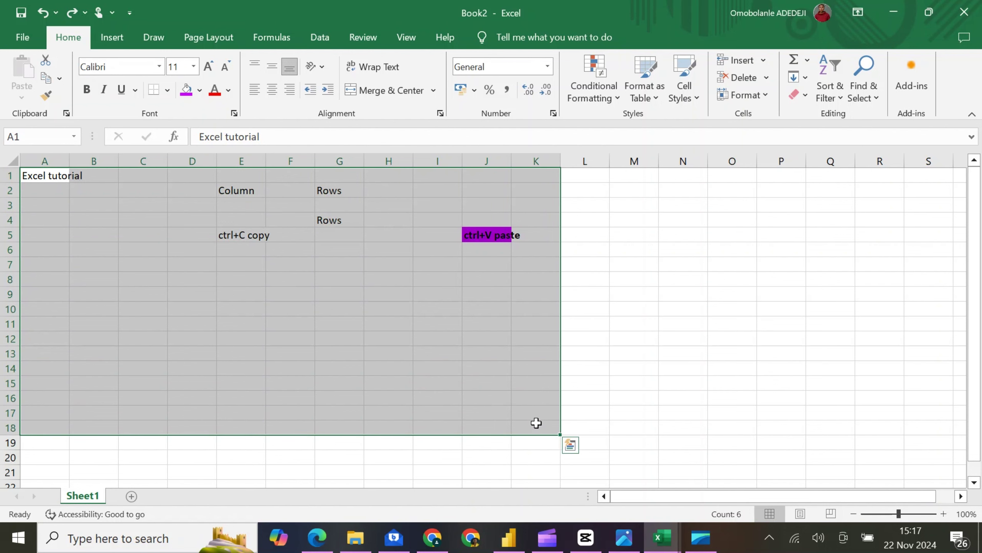
left_click(167, 90)
left_click(192, 135)
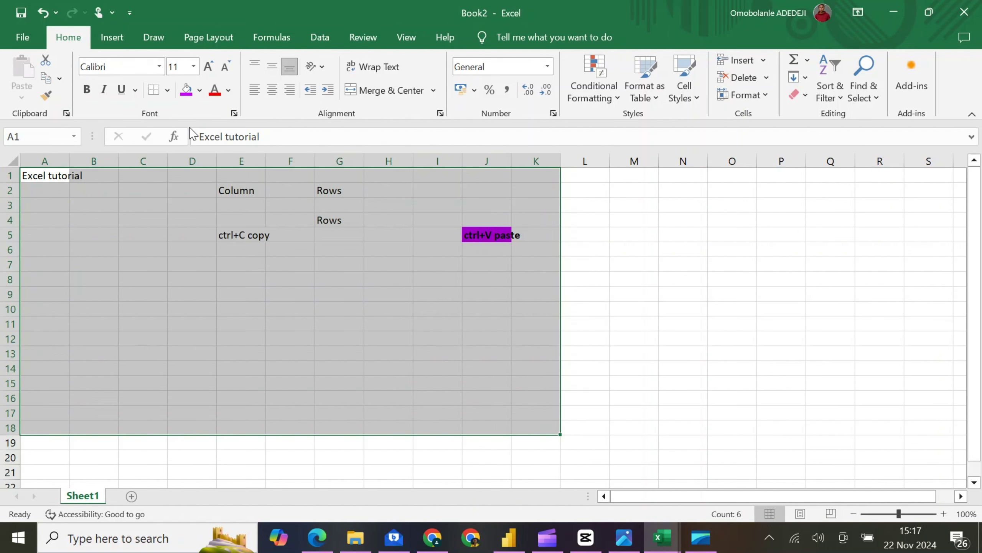
left_click(539, 260)
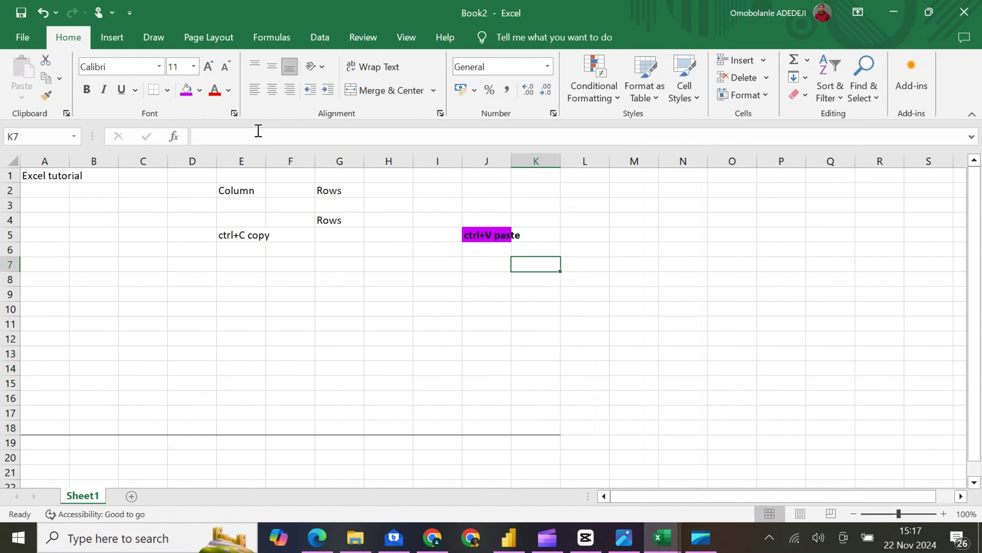
left_click(41, 12)
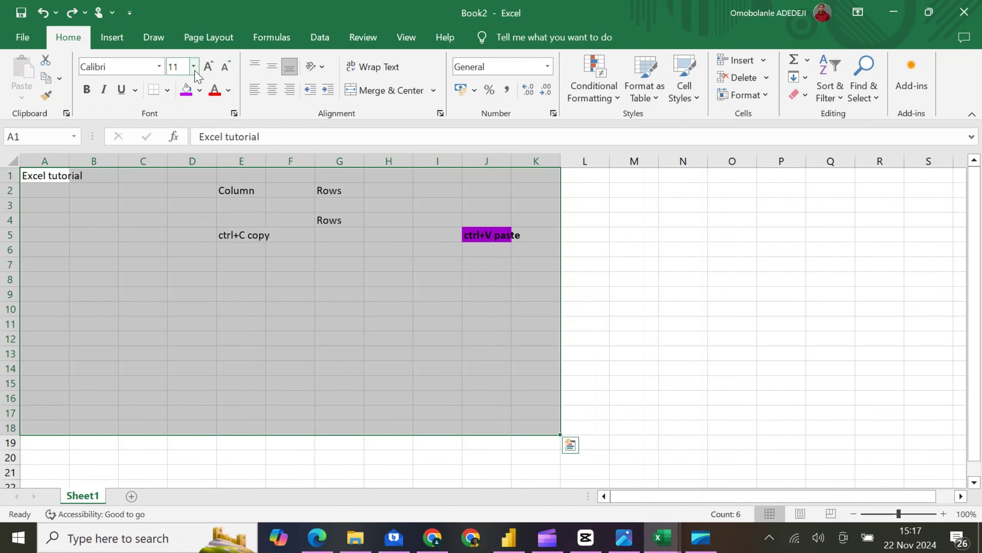
- Add a right border to the range A1:K18, and deselect the range
left_click(167, 90)
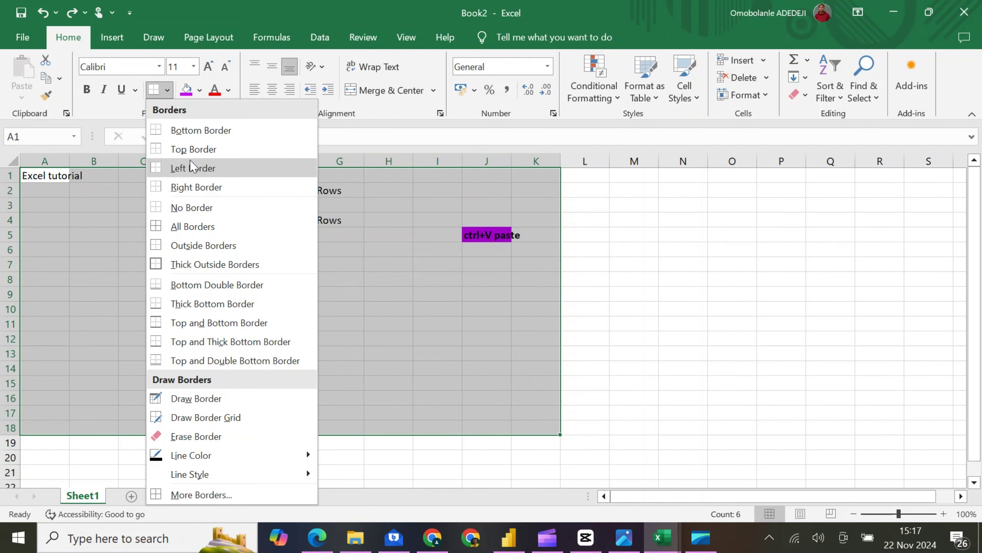
left_click(196, 187)
left_click(397, 323)
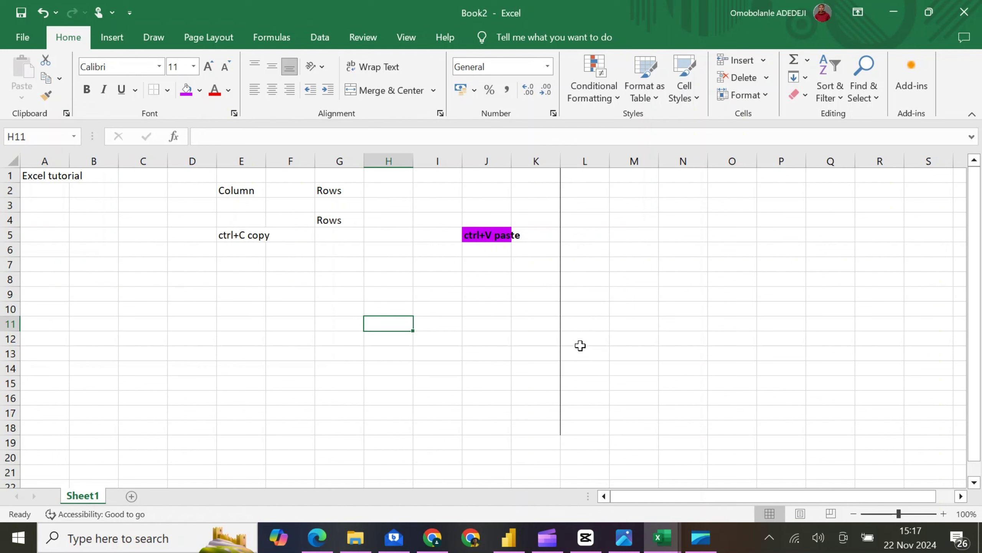
- Undo the right border on the range A1:K18 and the last font size change on cell J5
left_click_drag(28, 175, 502, 402)
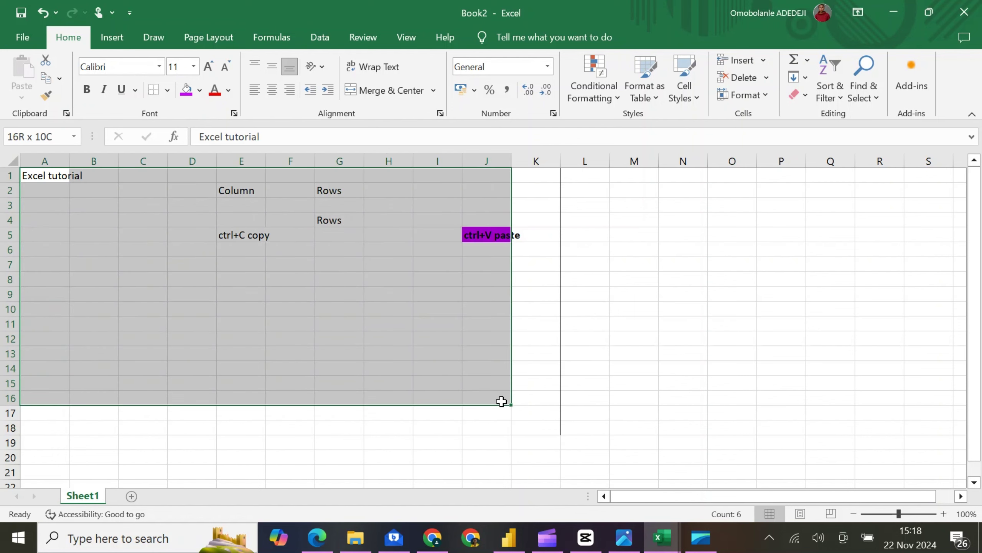
left_click(228, 353)
left_click(41, 12)
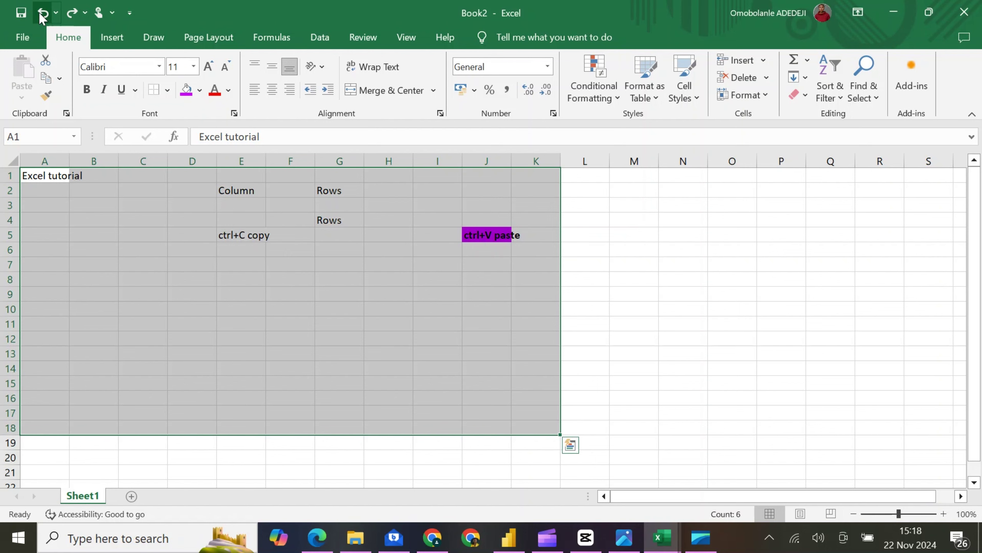
left_click(40, 13)
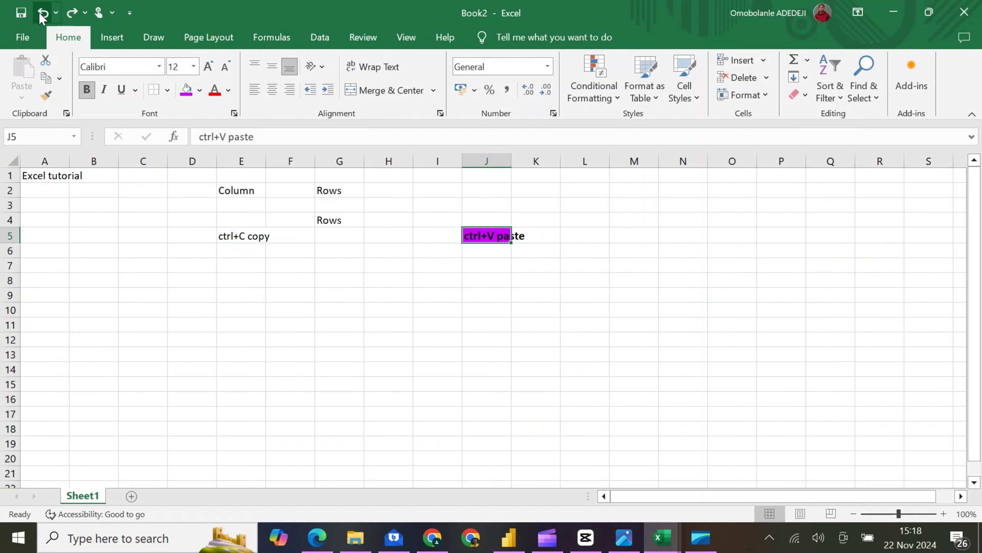
- Try thick outside borders on the range A1:K17, and undo them
left_click(35, 178)
left_click_drag(101, 175, 528, 413)
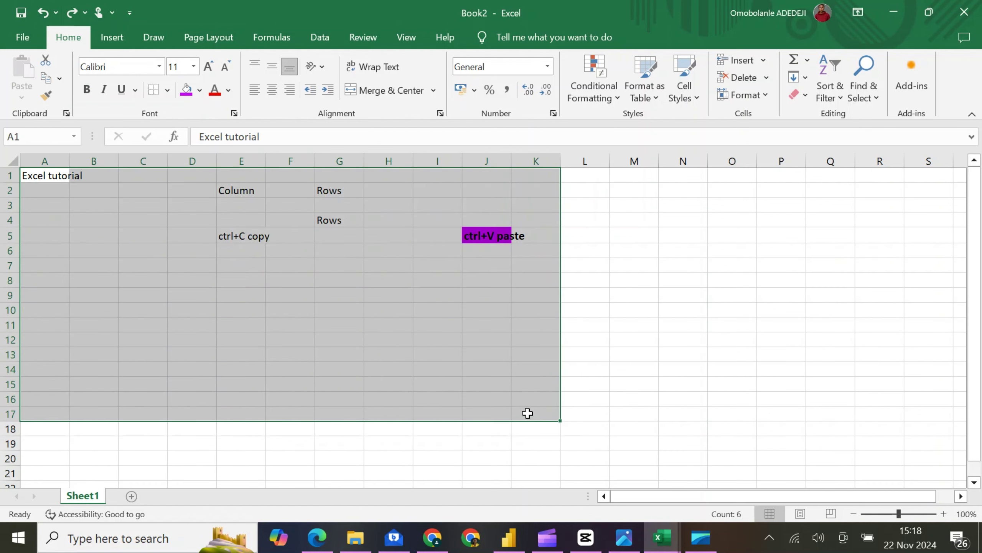
left_click(167, 90)
left_click(174, 264)
left_click(268, 324)
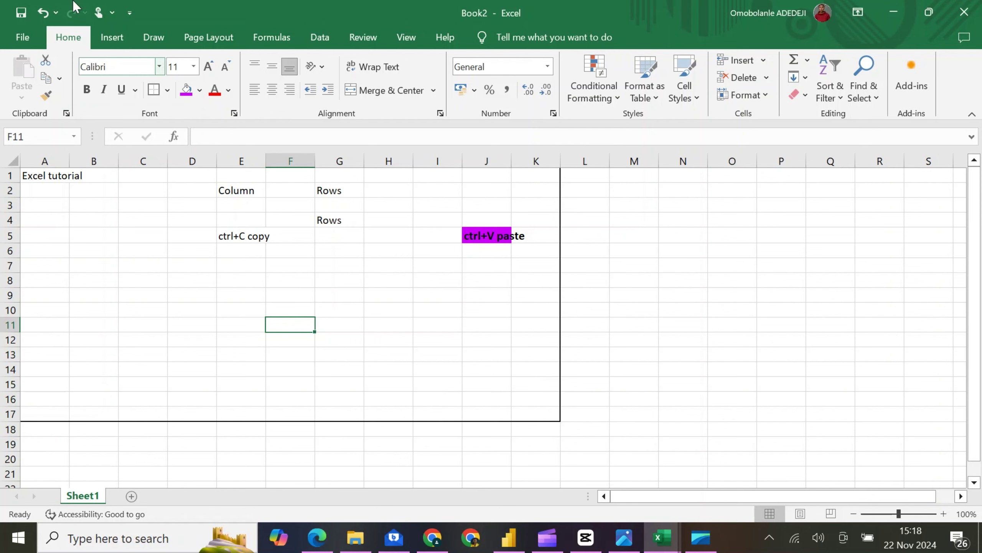
left_click(43, 14)
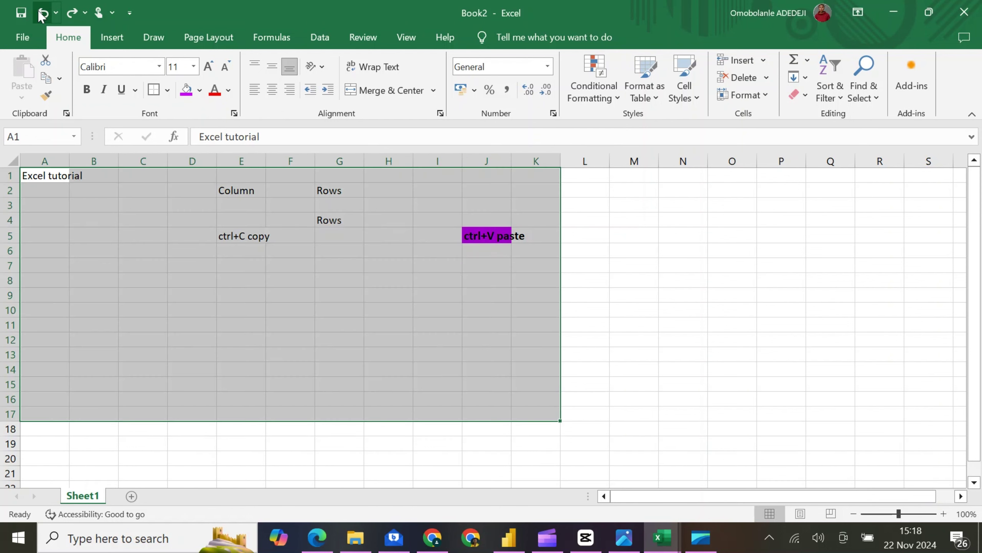
- Apply all borders to the range A1:K17, and deselect the range
left_click(168, 90)
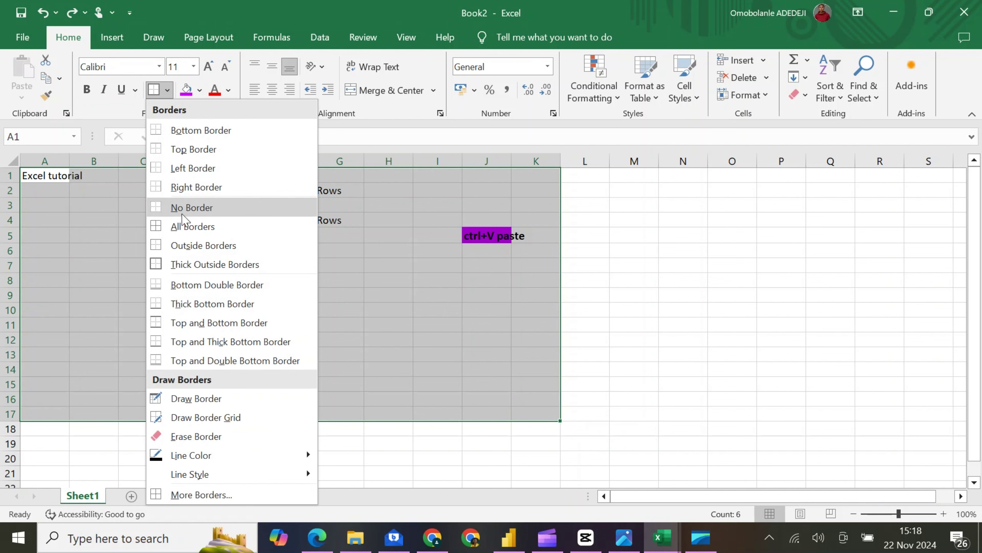
left_click(171, 226)
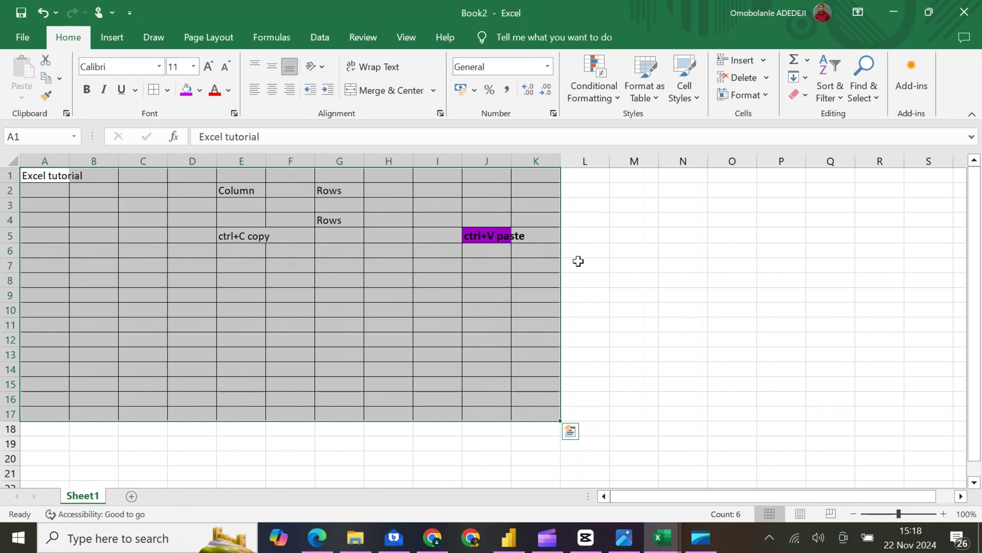
left_click(684, 253)
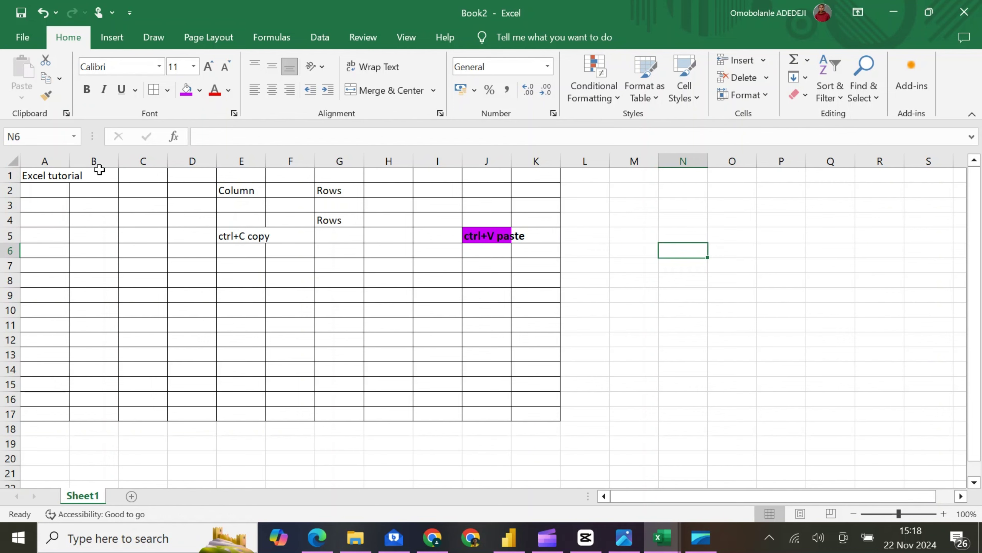
- Widen columns A and E so that their text fits inside the cells
left_click_drag(70, 160, 91, 160)
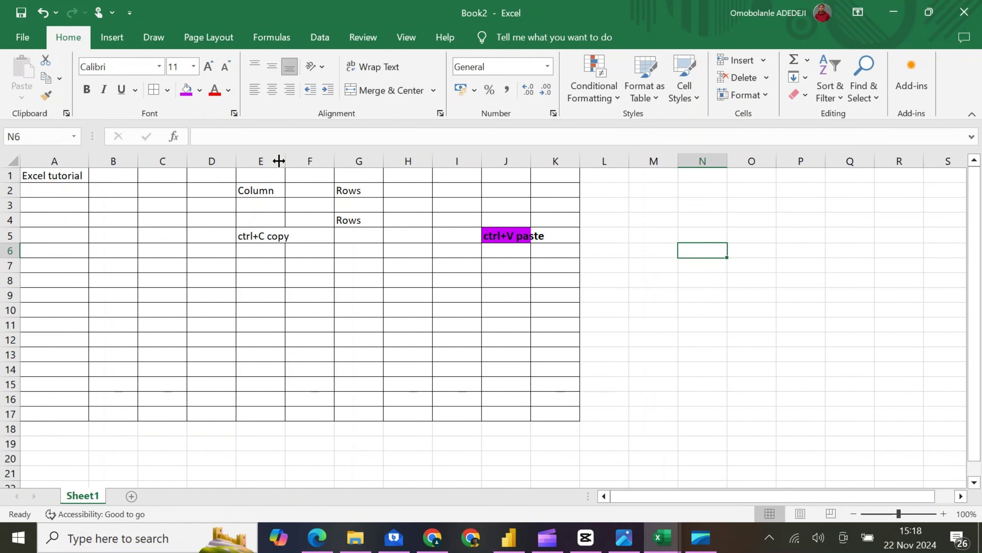
left_click_drag(285, 160, 301, 161)
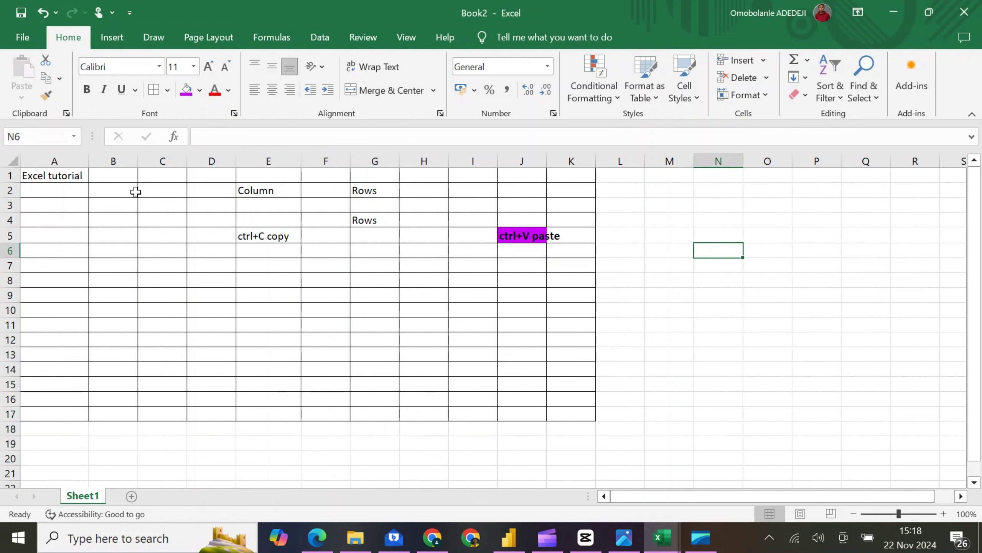
left_click(33, 176)
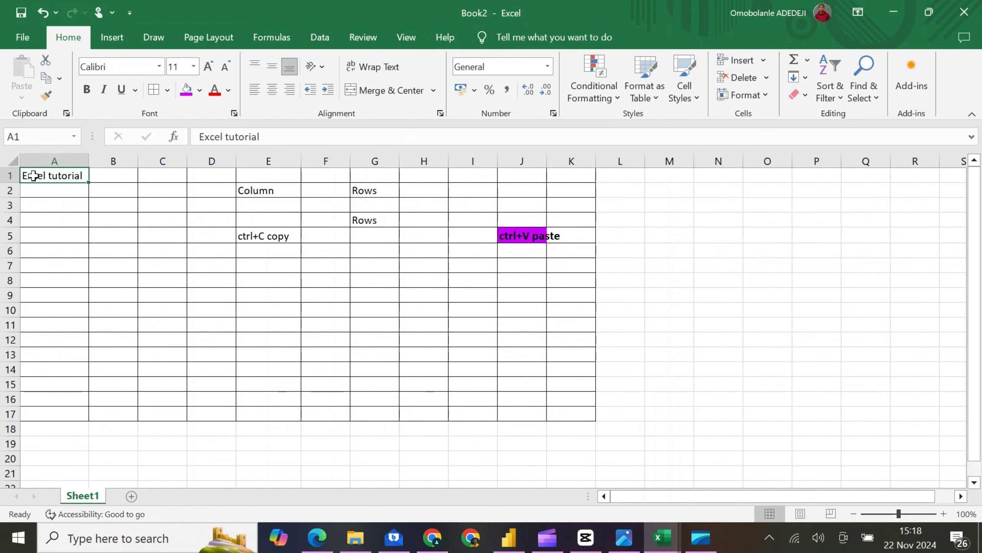
left_click_drag(33, 176, 583, 418)
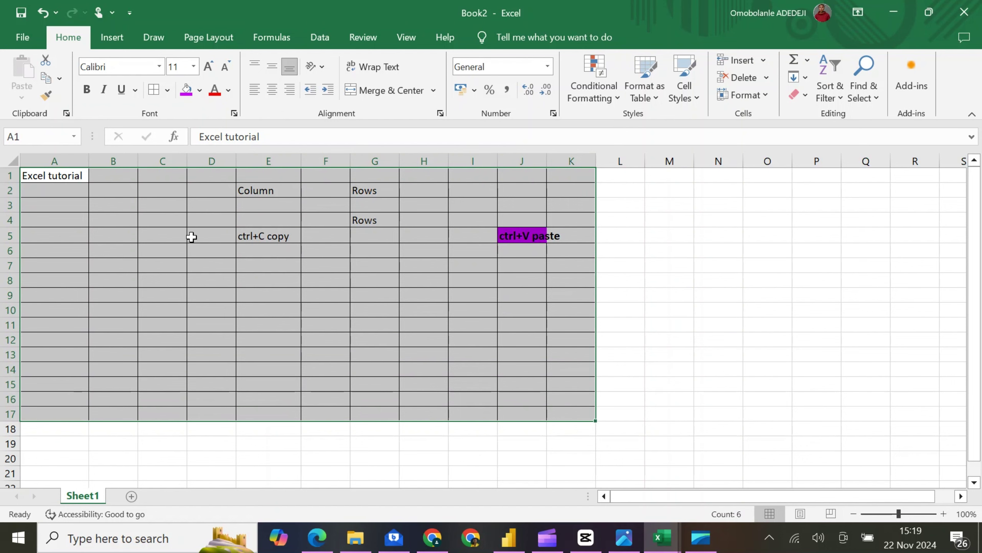
left_click(93, 216)
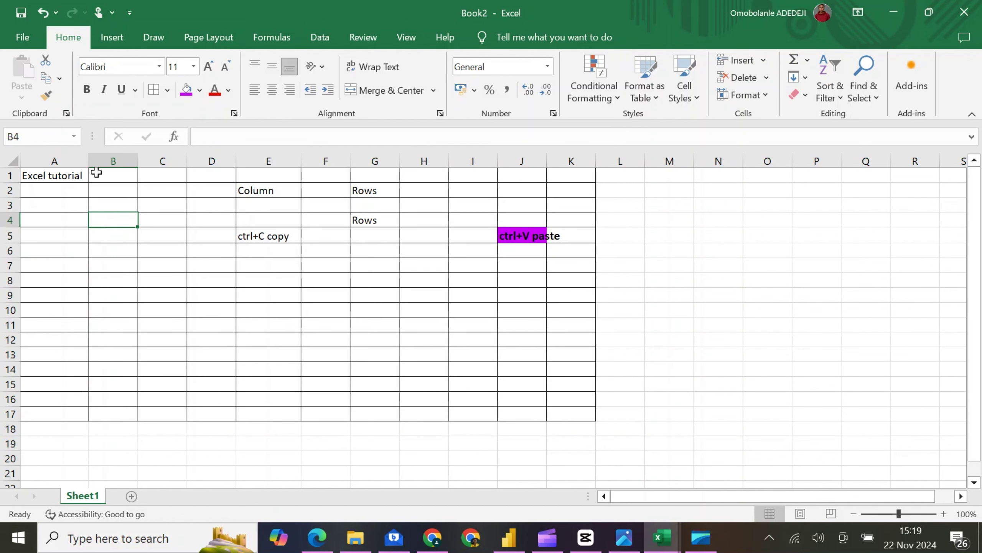
- Extend the text in cell A1 to read "Excel tutorial in pidgin english on YouTube"
double_click(83, 177)
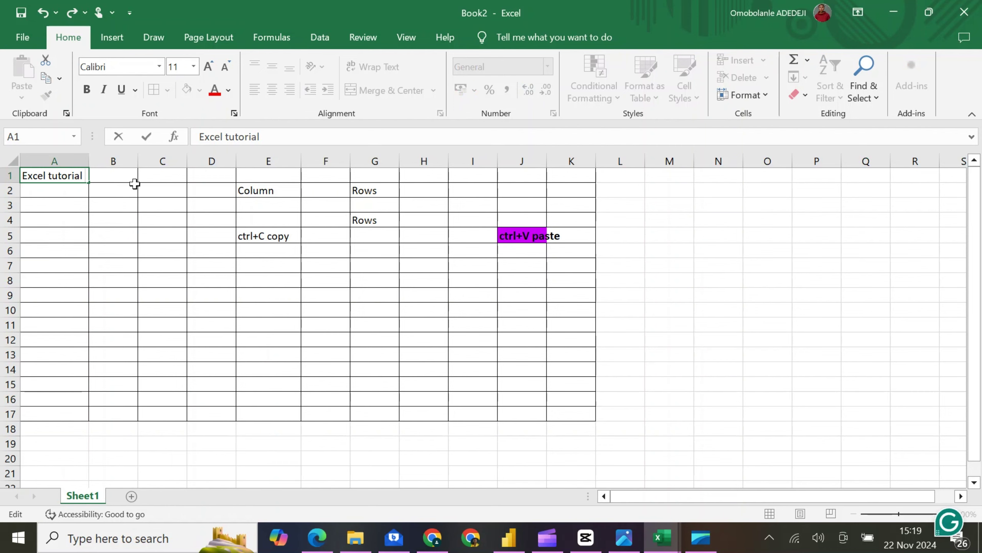
type("in pidgin engl")
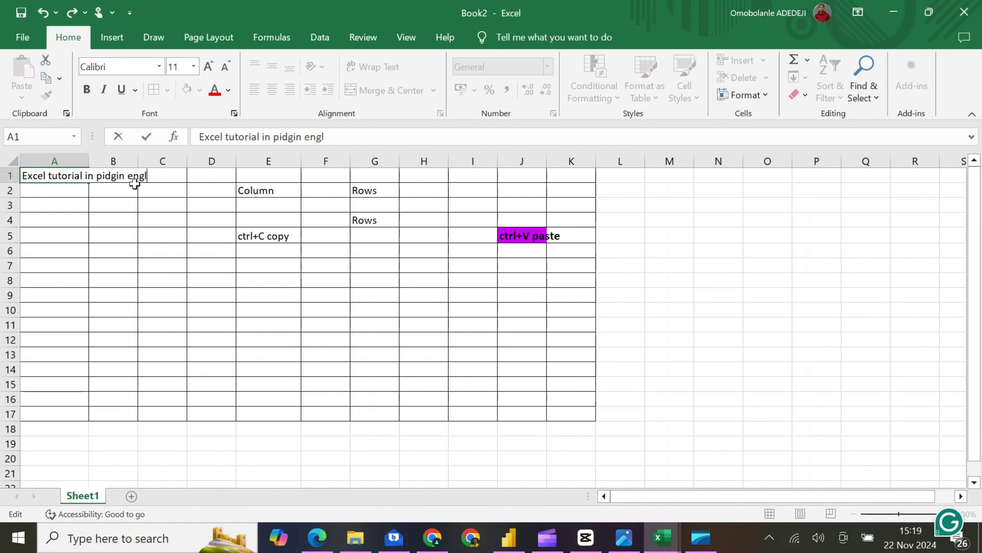
type("ish on YouTube")
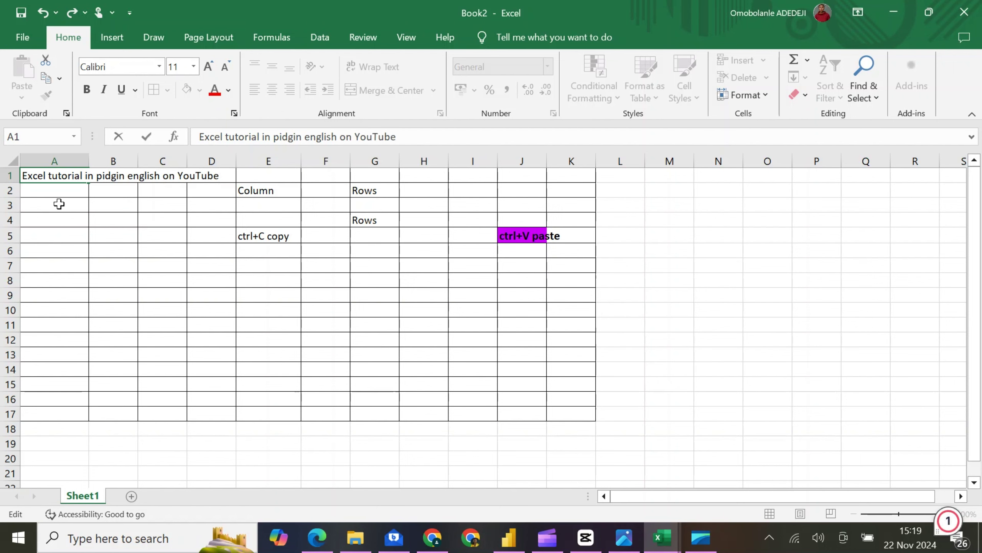
left_click(57, 218)
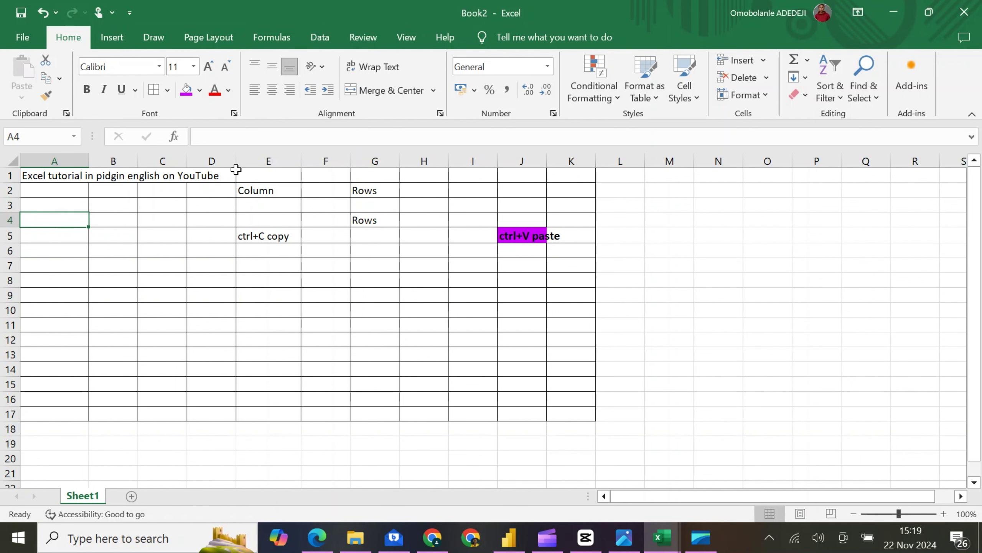
- Try widening column A to fit the whole text of cell A1, and undo the width changes
left_click(108, 255)
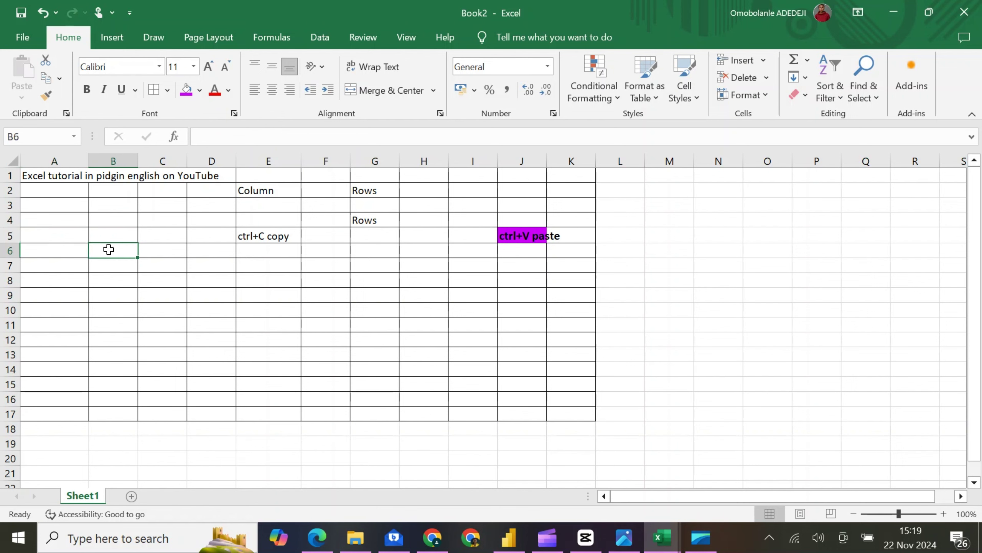
left_click(80, 161)
left_click(101, 209)
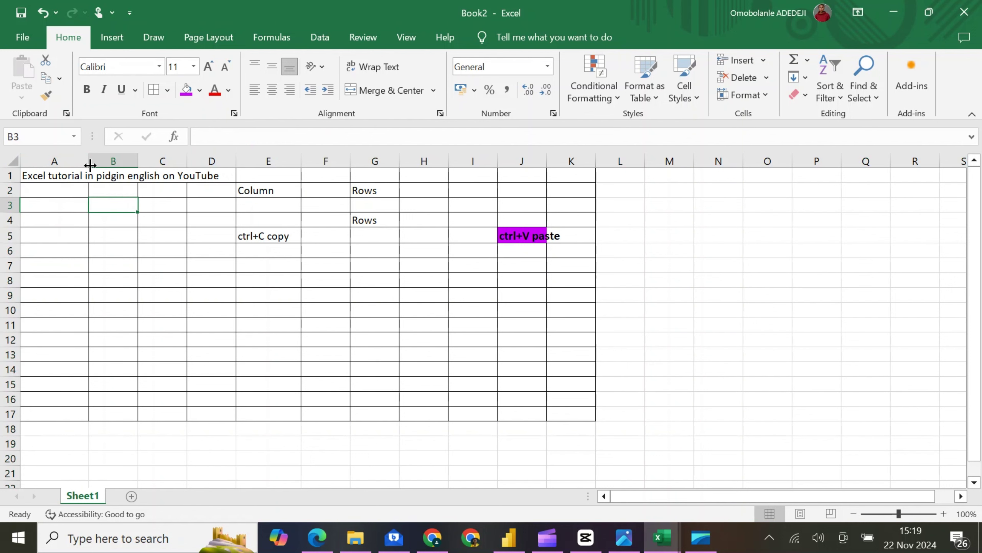
left_click_drag(89, 165, 229, 163)
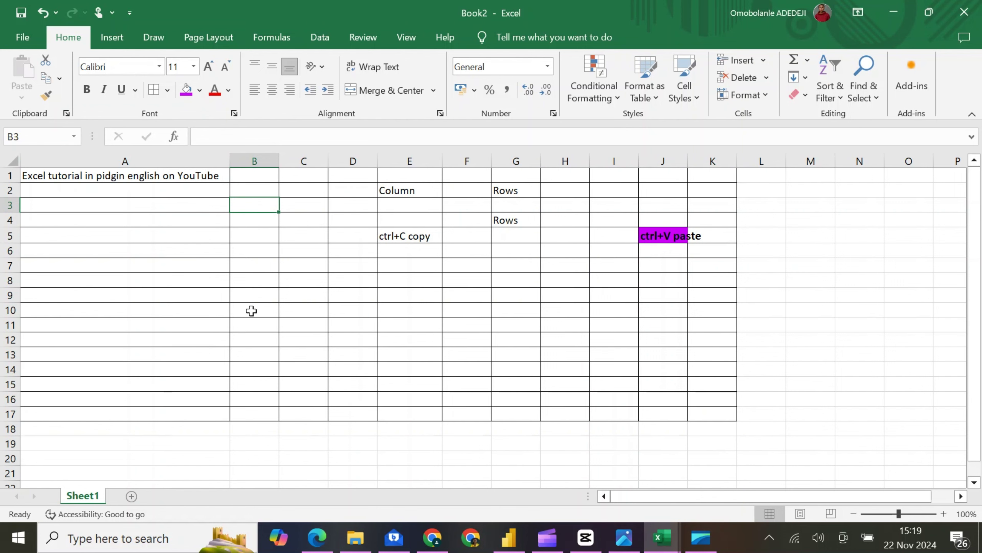
left_click(43, 13)
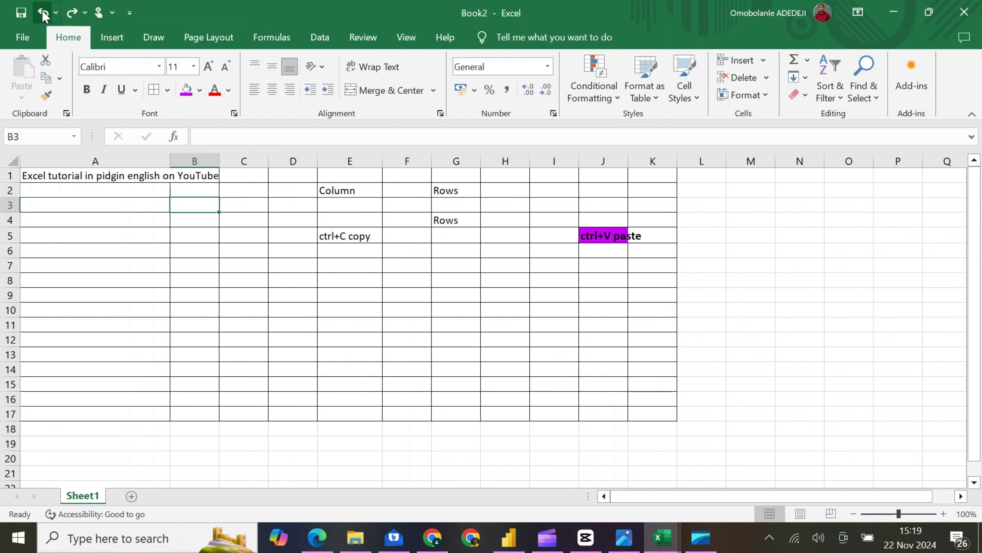
left_click(43, 13)
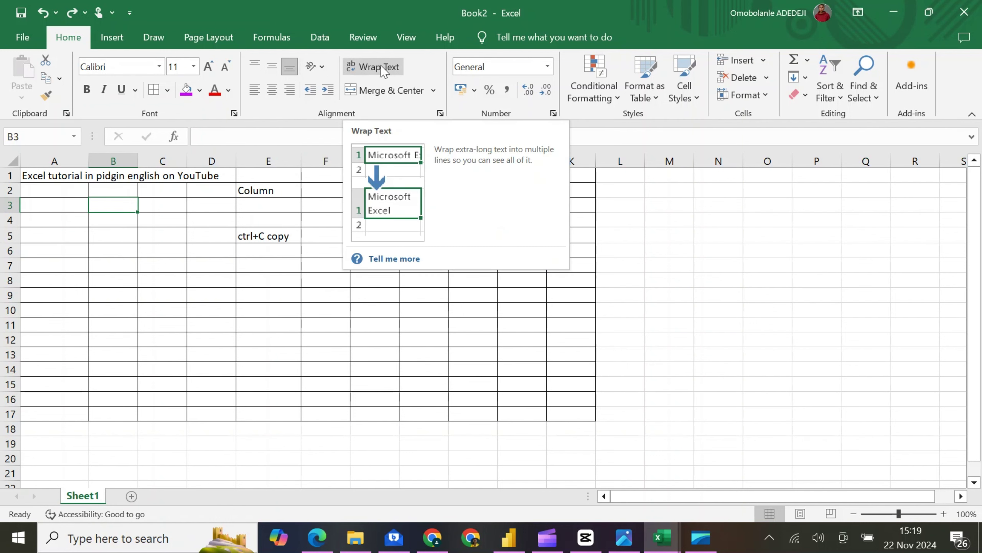
- Check which cells the title in A1 spills across, try wrapping its text, and undo the wrap
left_click(32, 176)
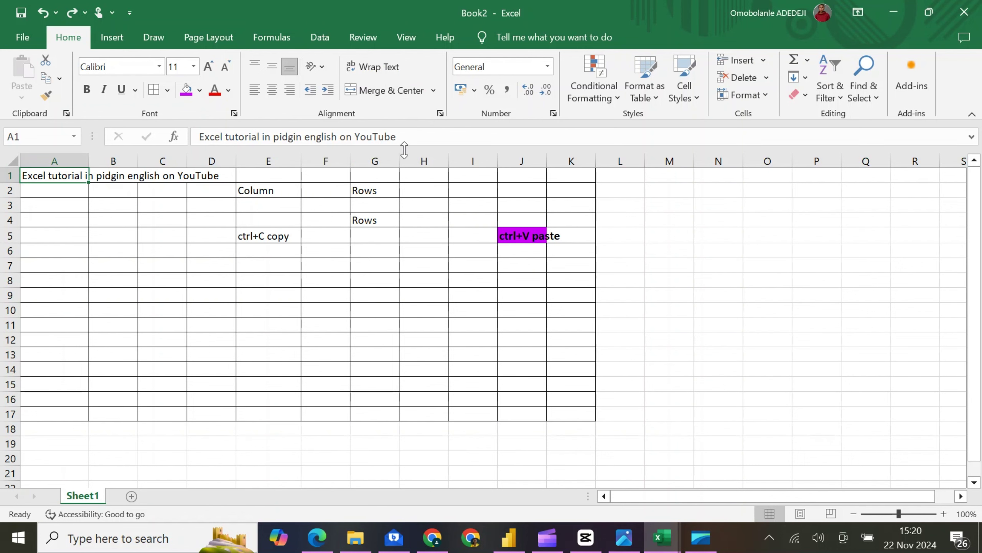
left_click(116, 181)
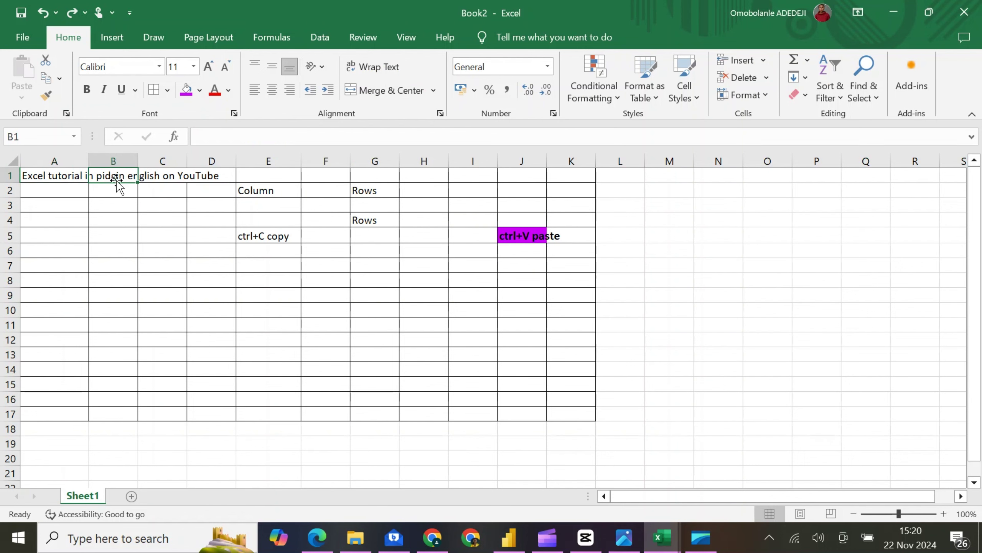
left_click(150, 174)
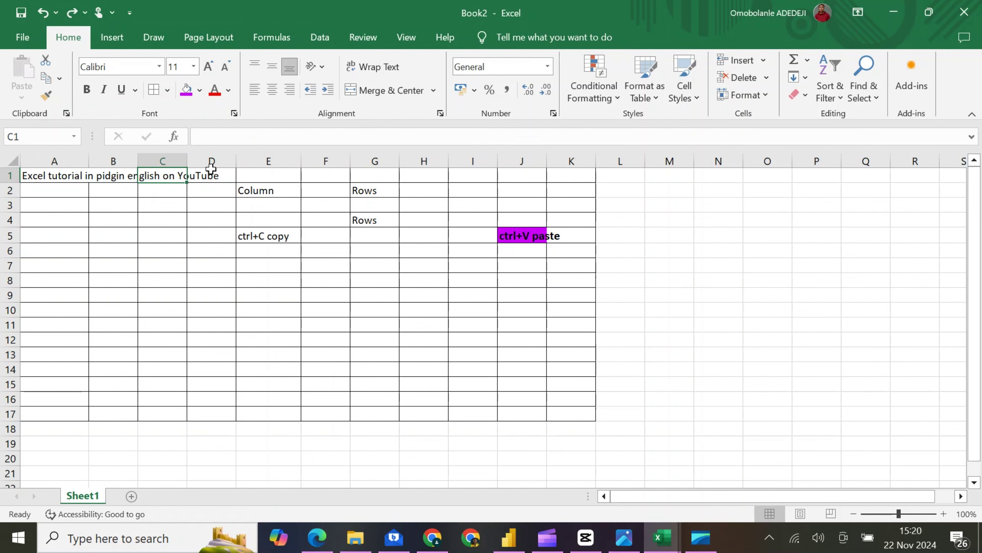
left_click(51, 176)
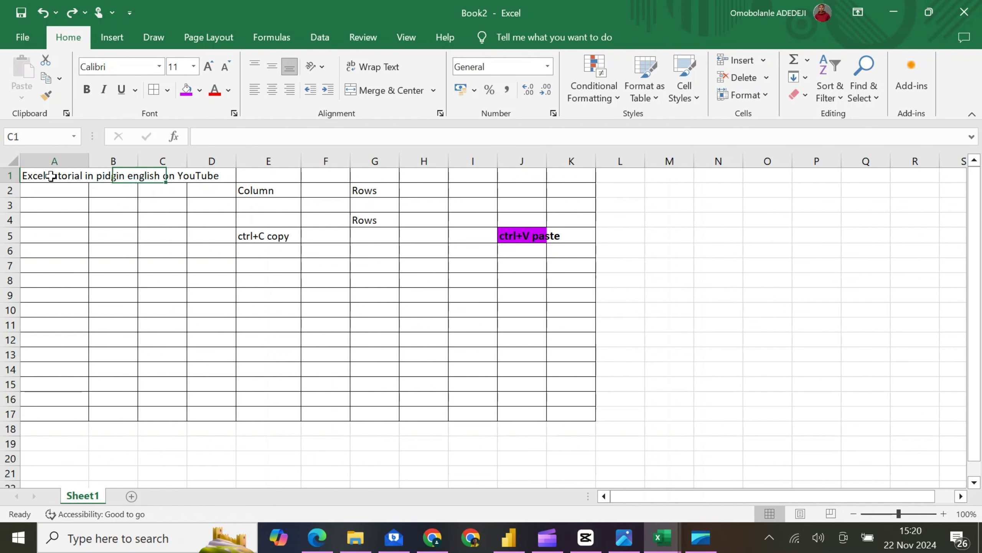
left_click(392, 69)
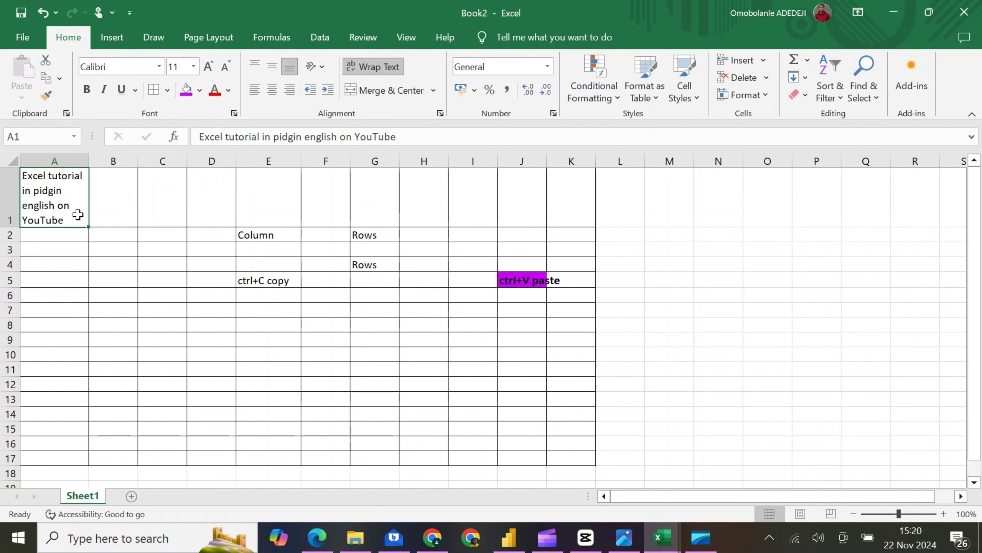
left_click(42, 15)
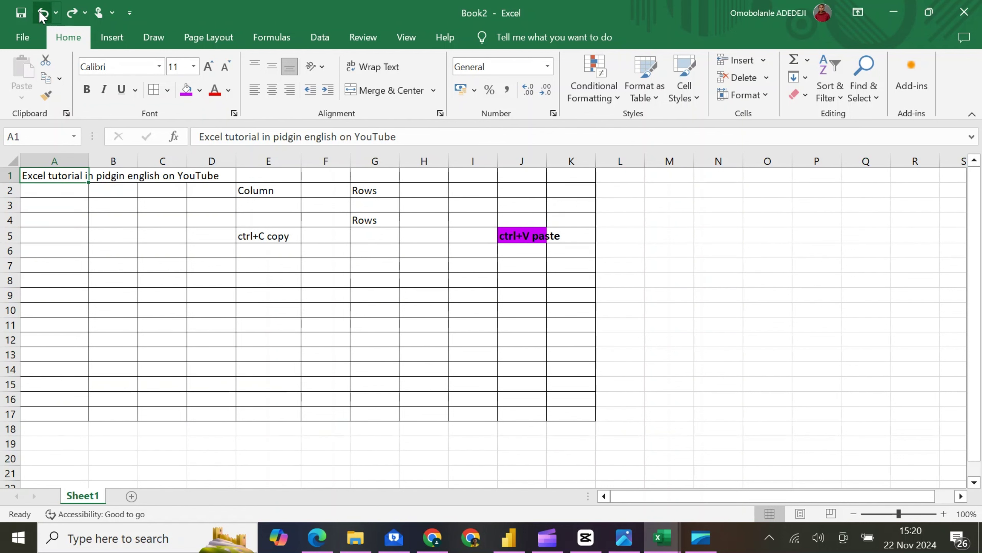
- Wrap the text in cell A1, and merge and center it across the range A1:F1
left_click(383, 72)
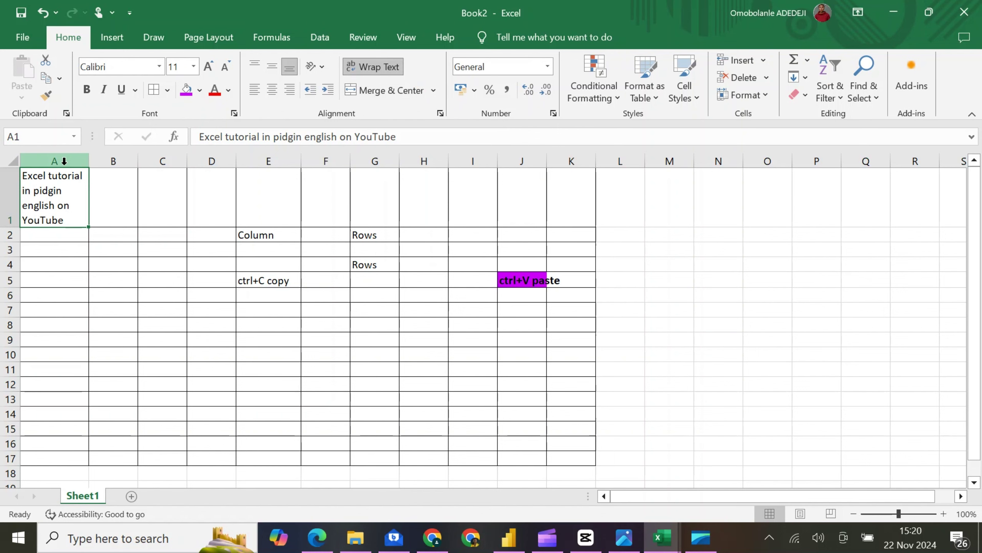
left_click_drag(72, 195, 321, 188)
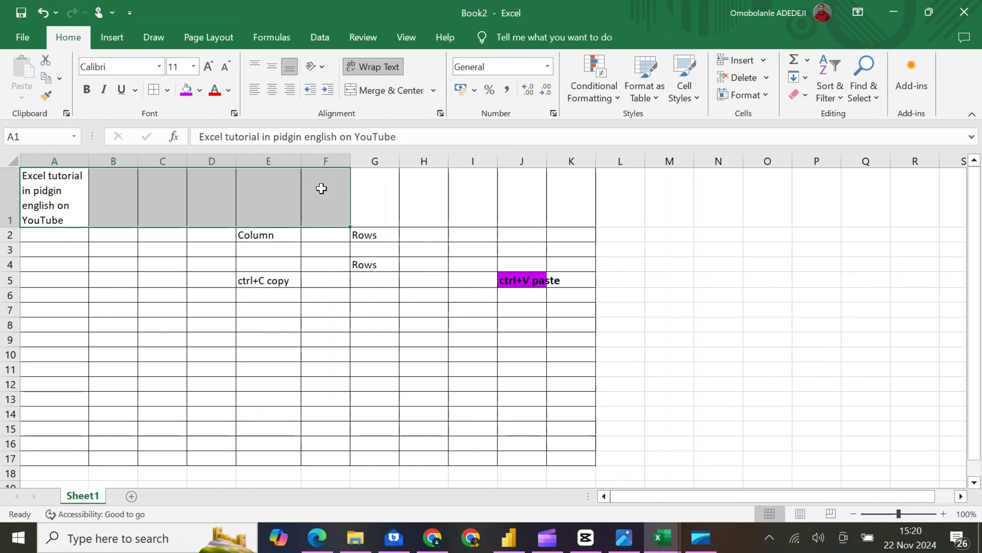
left_click(393, 93)
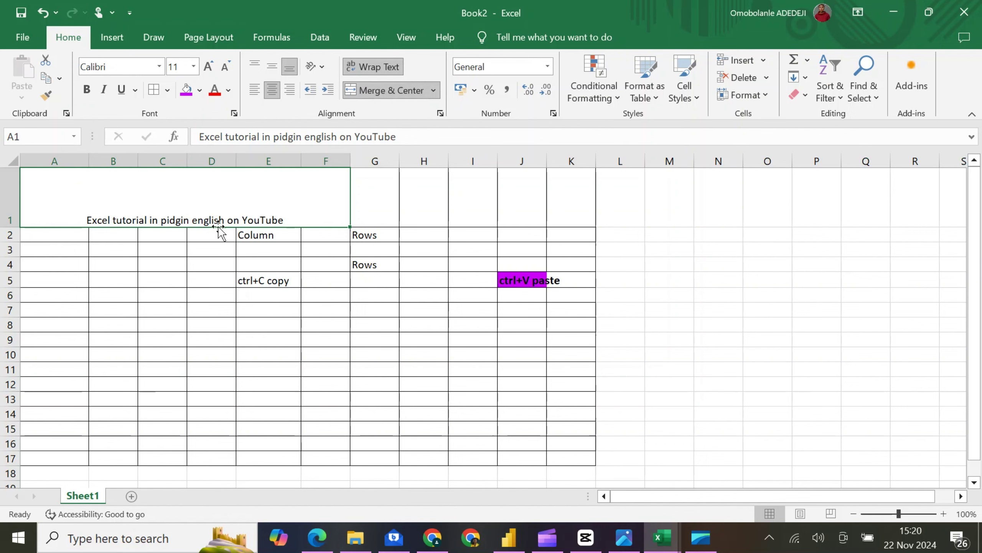
- Try left and center alignment on the merged title in A1:F1, and finish with right alignment
left_click(255, 90)
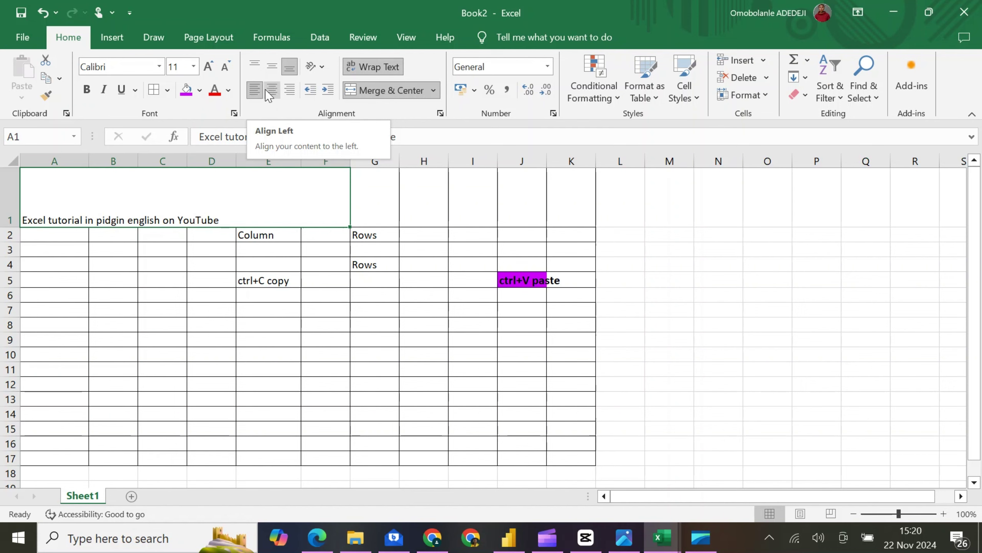
left_click(272, 92)
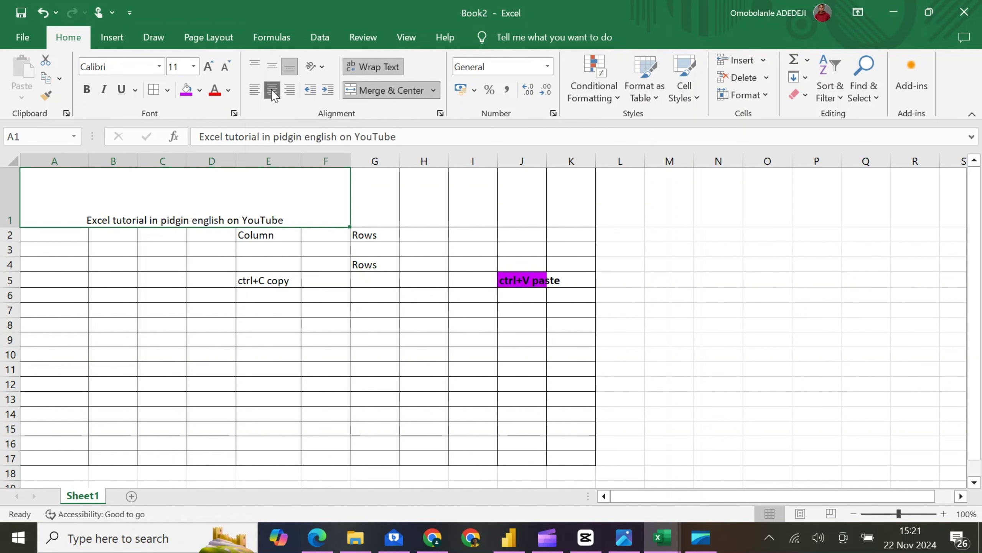
left_click(290, 91)
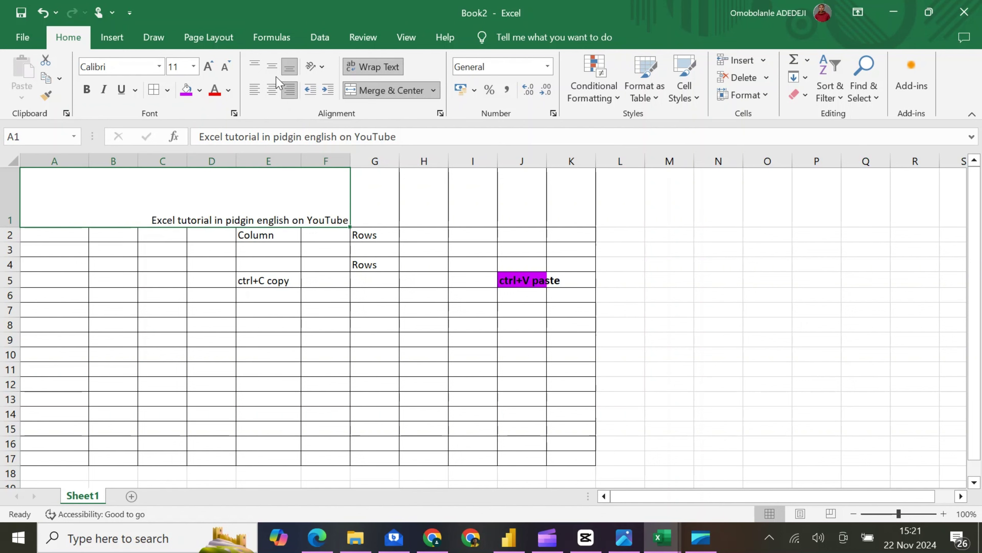
- Try top and middle vertical alignment on the merged title in A1:F1, and set it back to bottom alignment
left_click(255, 69)
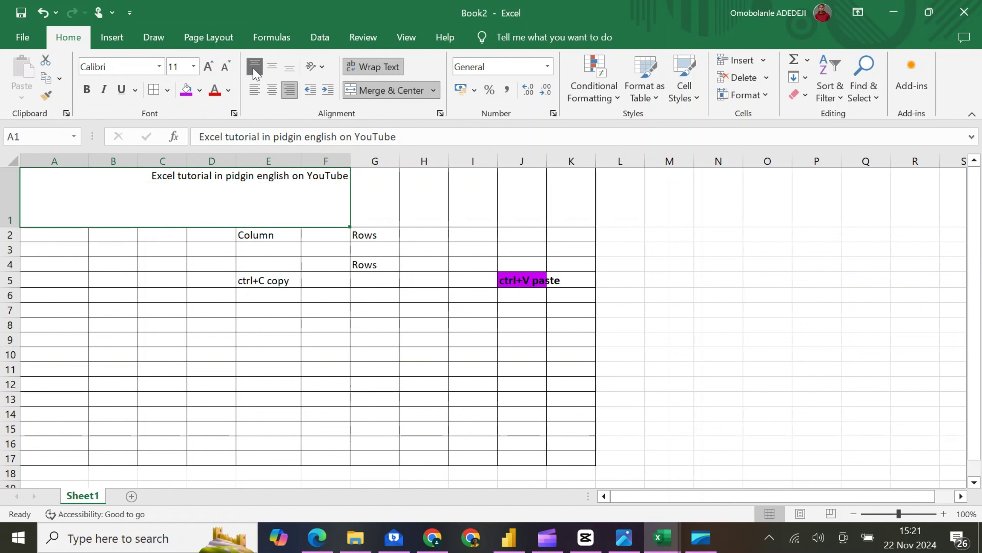
left_click(273, 69)
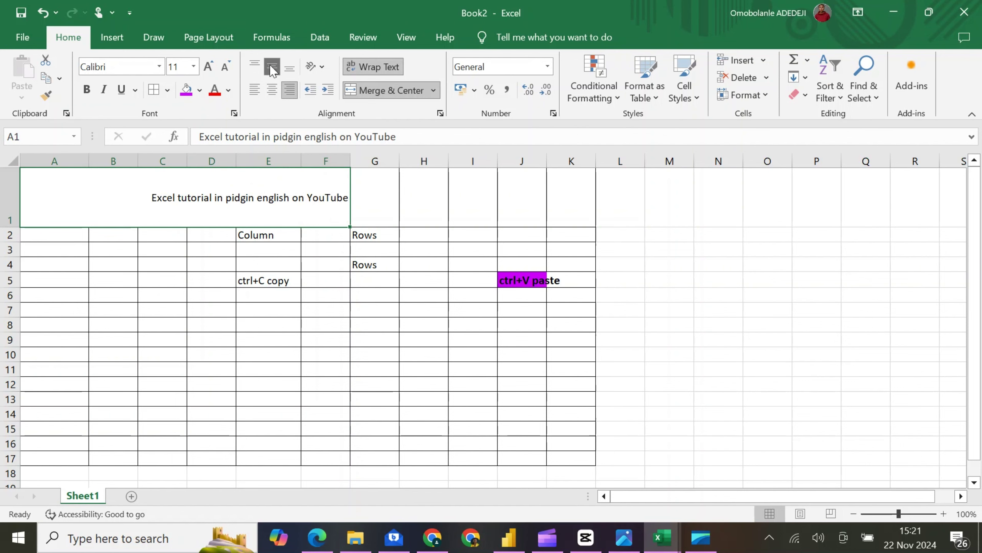
left_click(290, 68)
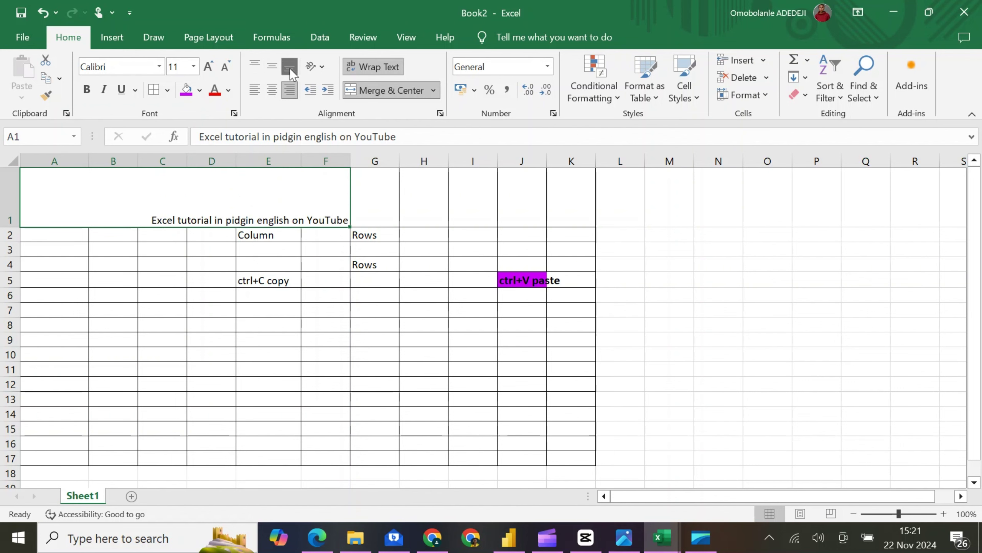
- Review the text orientation options and the cell alignment settings for the merged title in A1:F1, and cancel without applying changes
left_click(311, 66)
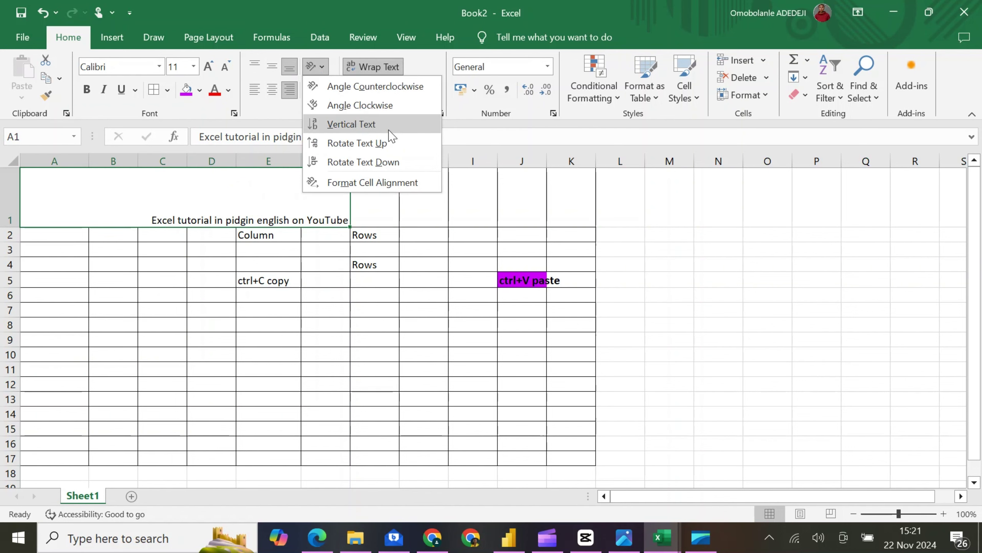
left_click(320, 183)
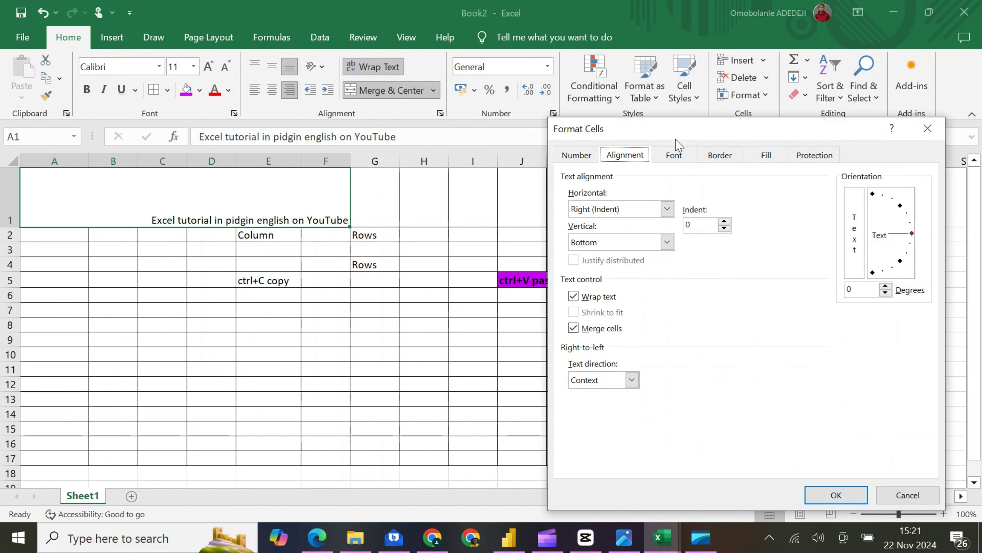
left_click(907, 495)
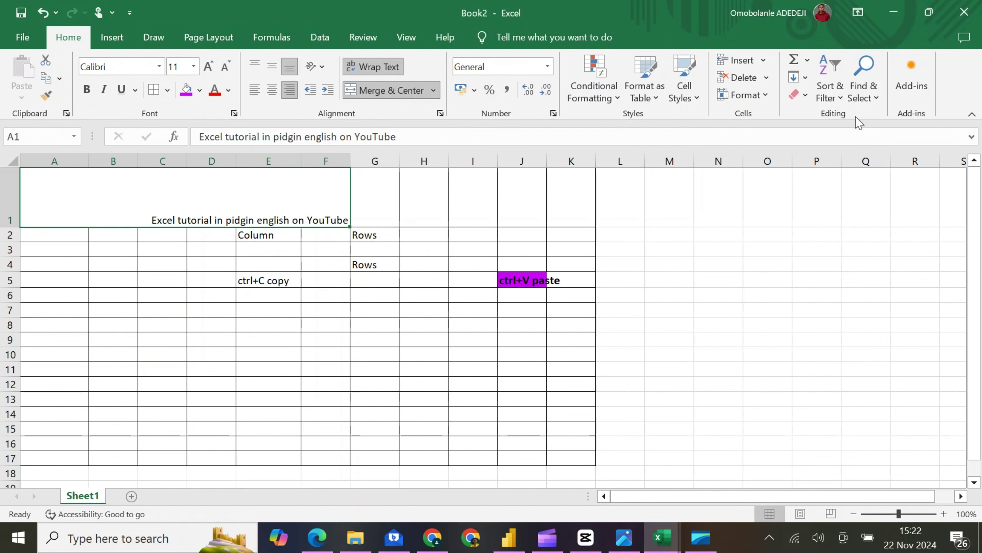
left_click(112, 39)
left_click(154, 39)
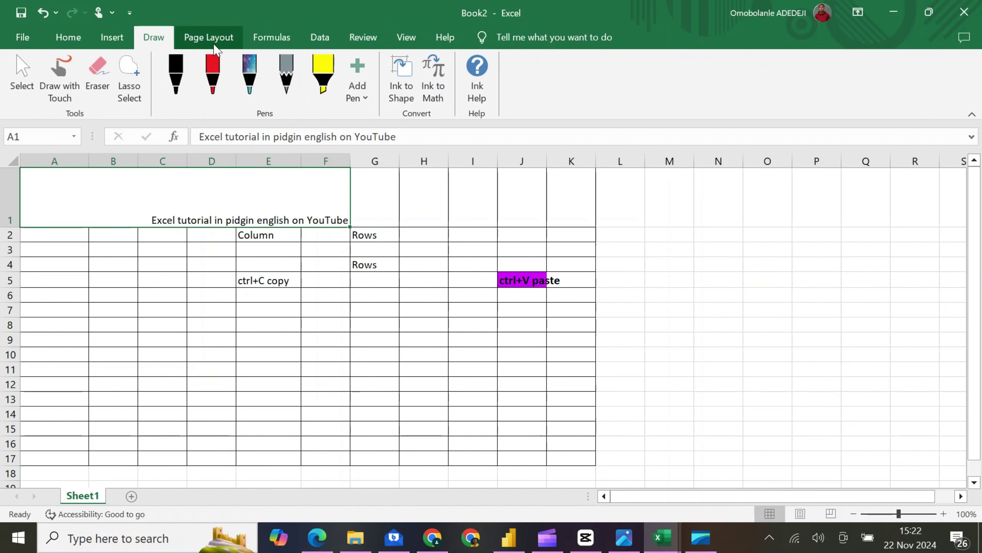
left_click(69, 36)
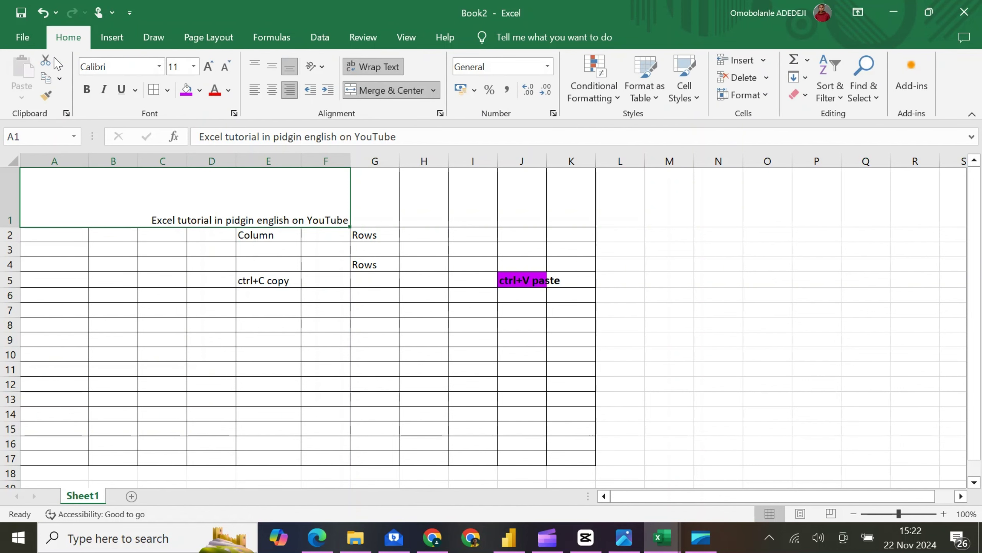